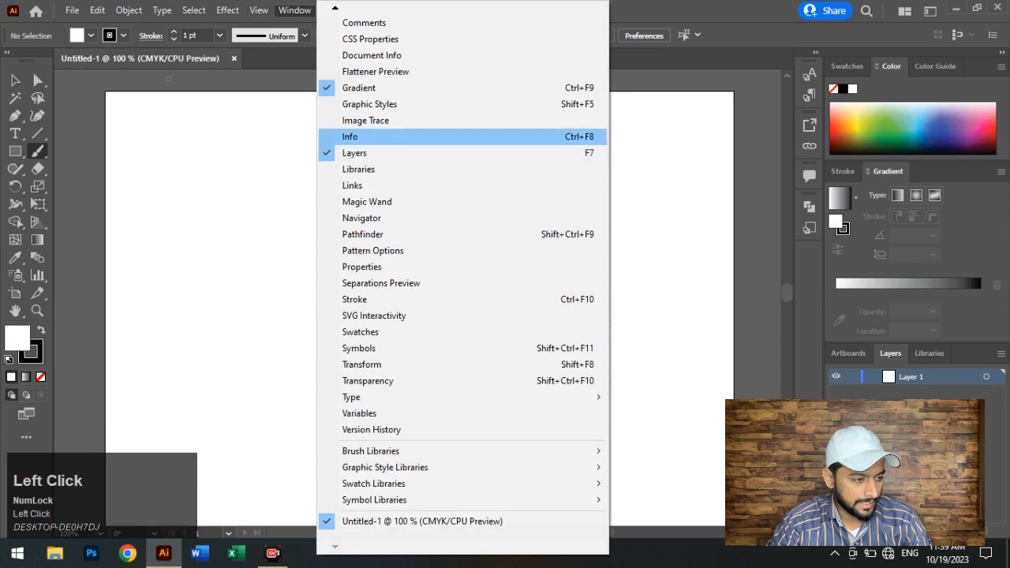
- Show the Brushes panel
scroll(462, 136, "up", 1)
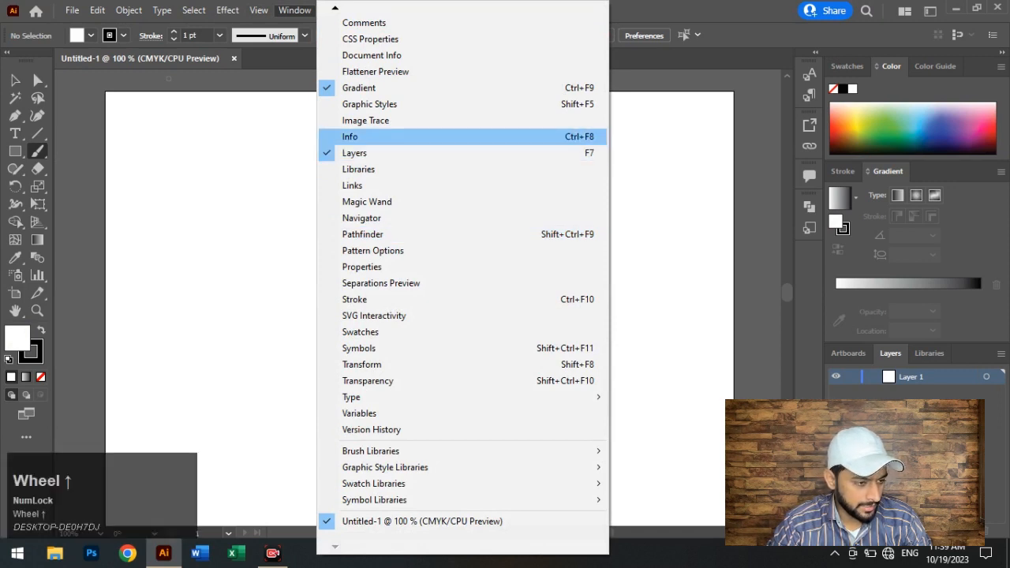
scroll(462, 299, "down", 1)
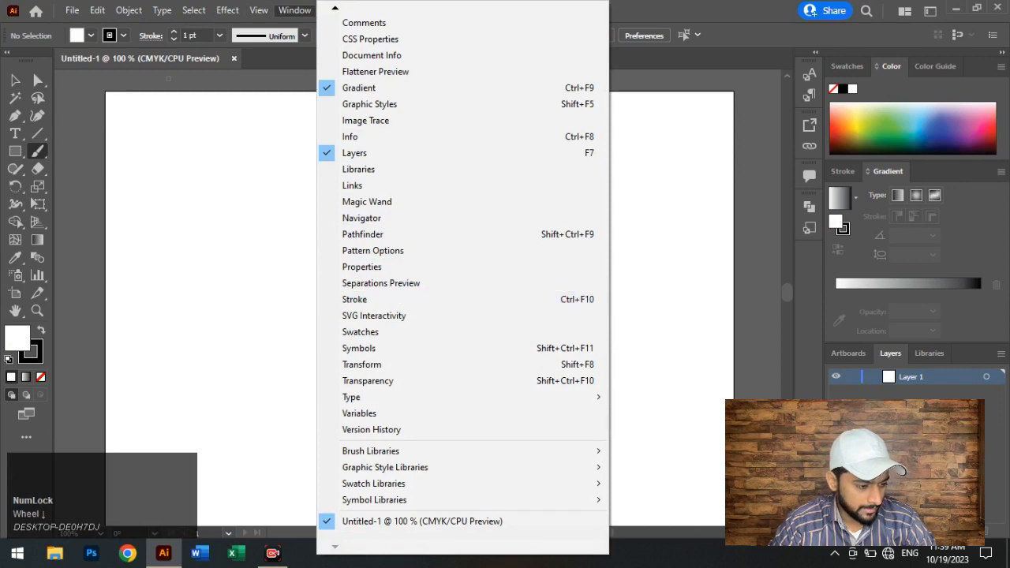
left_click(334, 8)
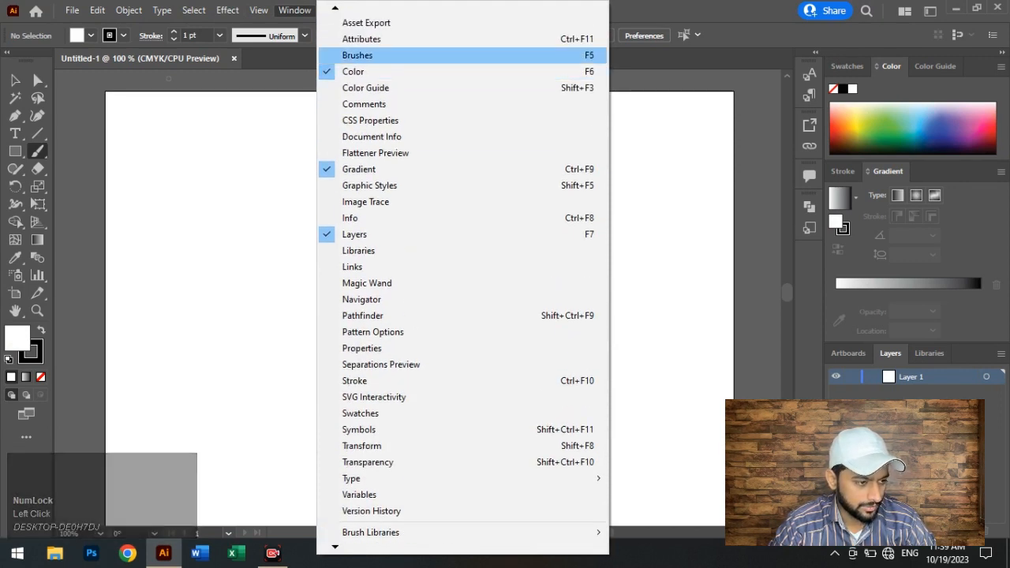
left_click(473, 56)
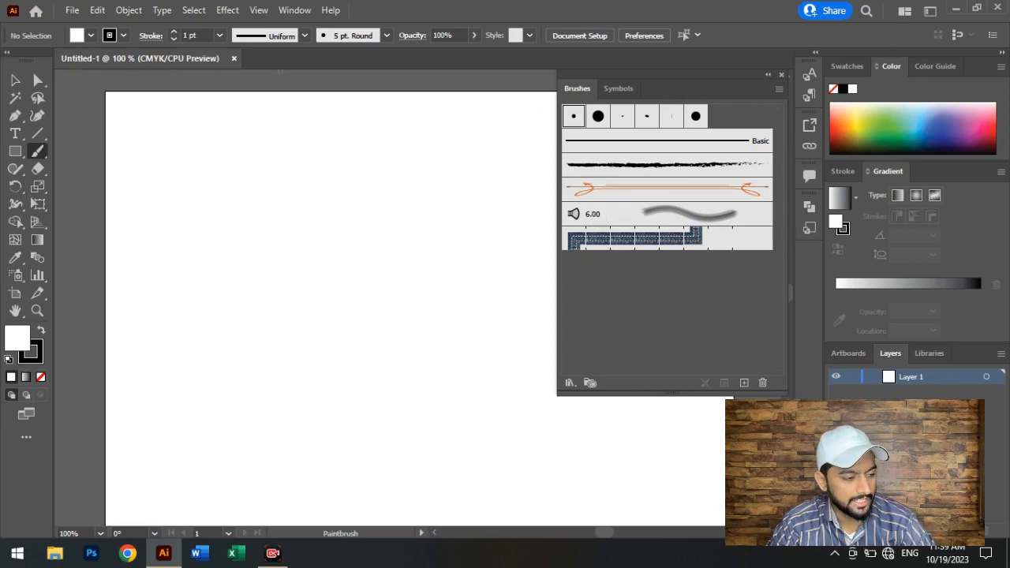
- Open the Arrows_Special brush library, place it beside the canvas over the Brushes panel, and make it narrower and taller
left_click(308, 11)
scroll(394, 345, "down", 2)
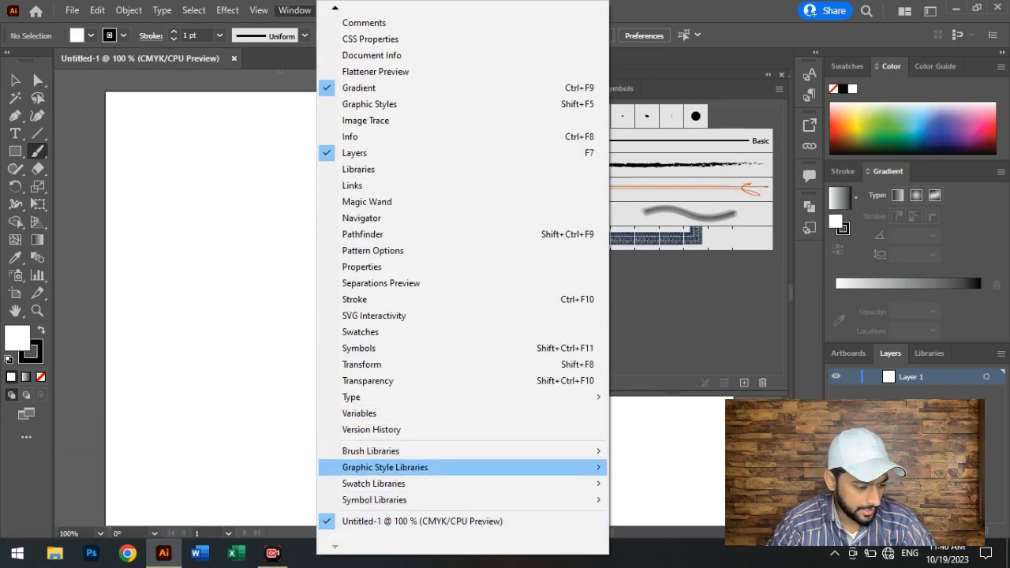
mouse_move(371, 450)
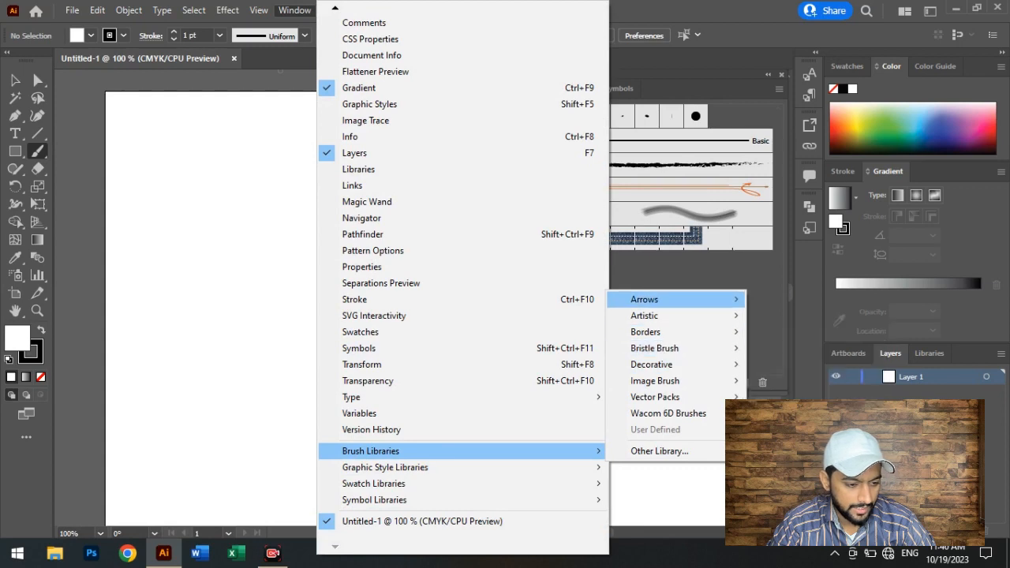
mouse_move(710, 299)
left_click(796, 299)
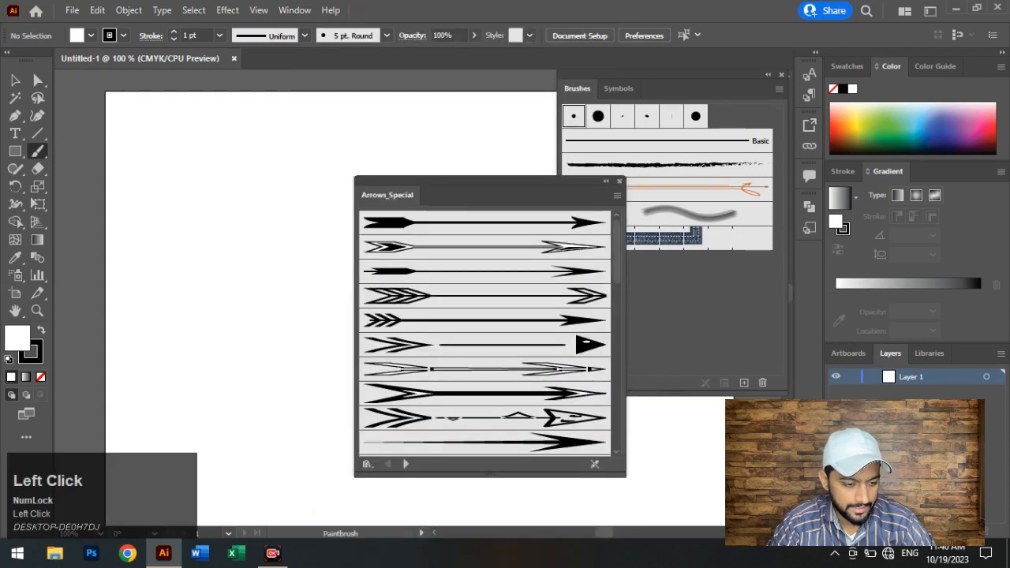
left_click_drag(489, 194, 671, 193)
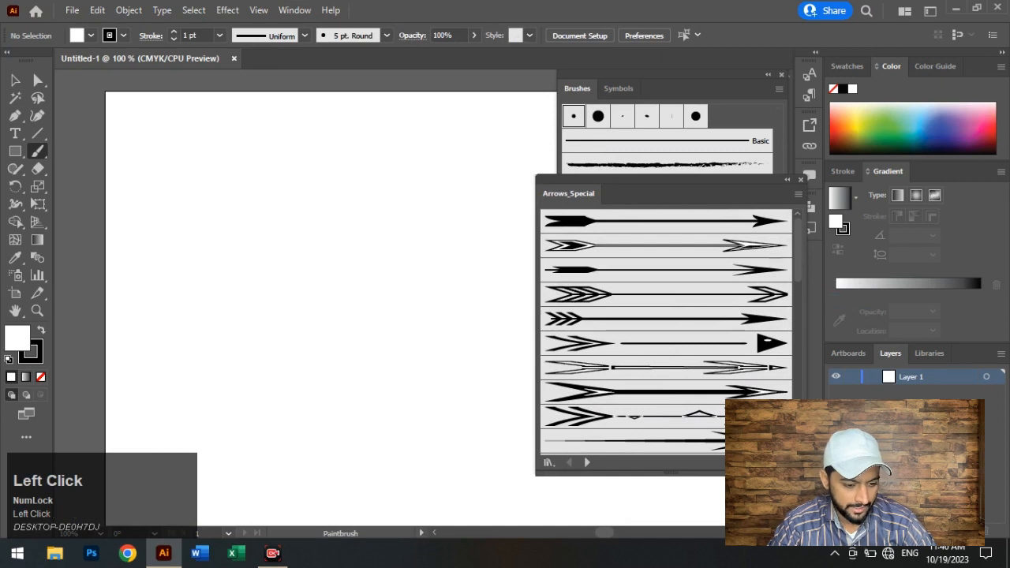
left_click_drag(669, 473, 669, 500)
left_click_drag(801, 500, 735, 535)
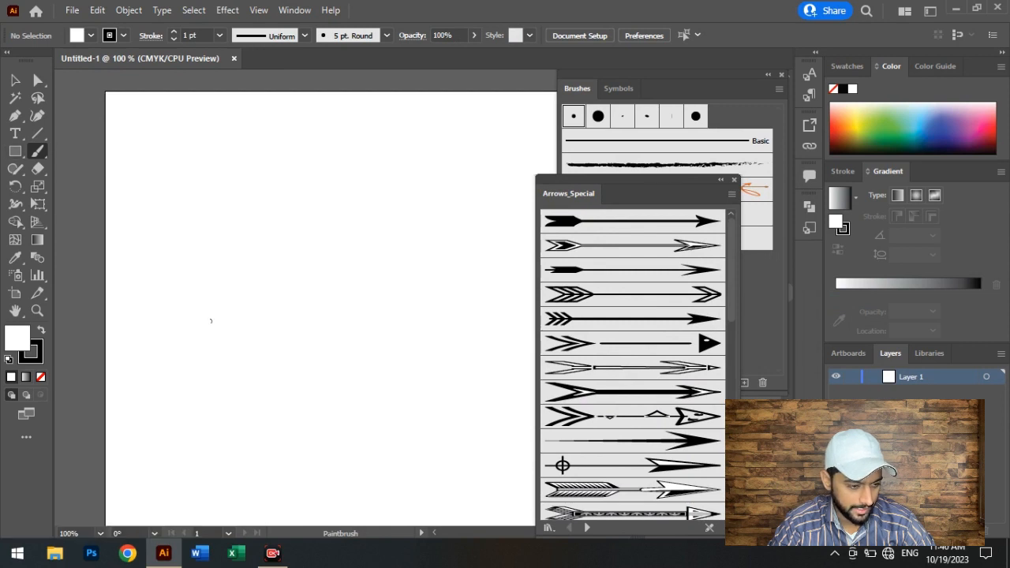
- Paint a curved stroke with the 5 pt. Round brush and two similar curves below it with the first Arrows_Special brush
mouse_move(204, 328)
left_mouse_down()
mouse_move(224, 259)
mouse_move(407, 151)
left_mouse_up()
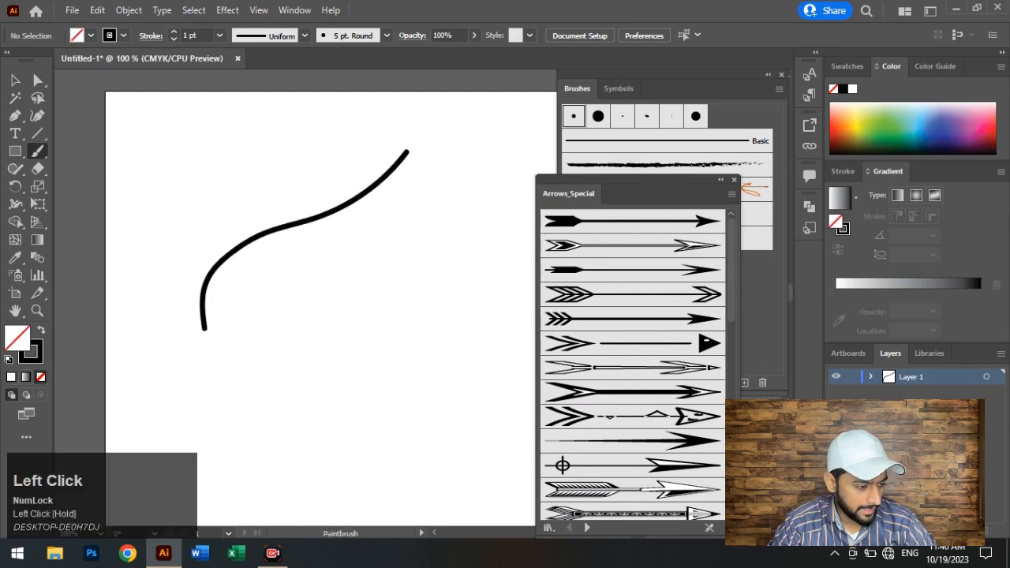
left_click(631, 221)
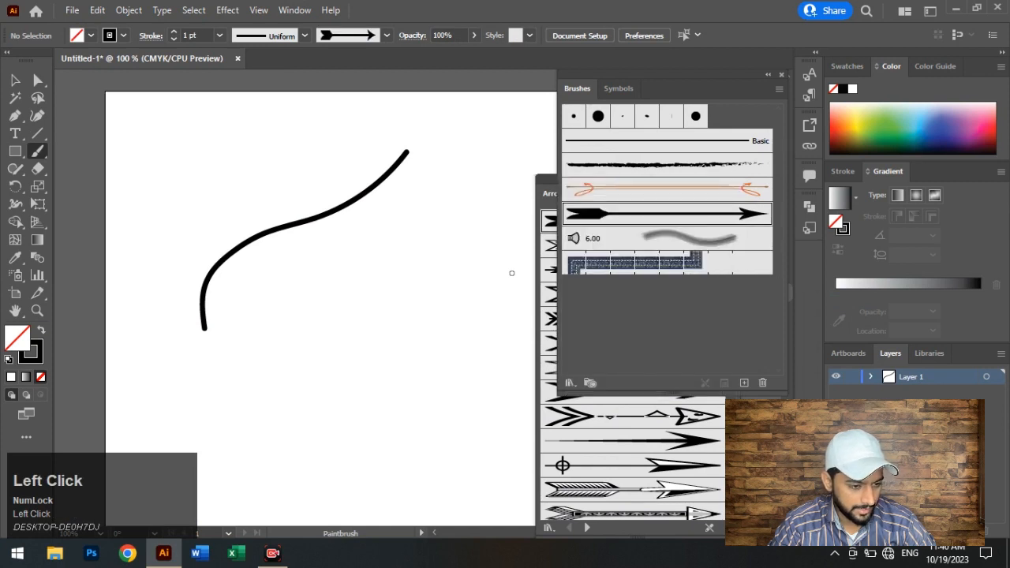
left_click_drag(247, 387, 410, 220)
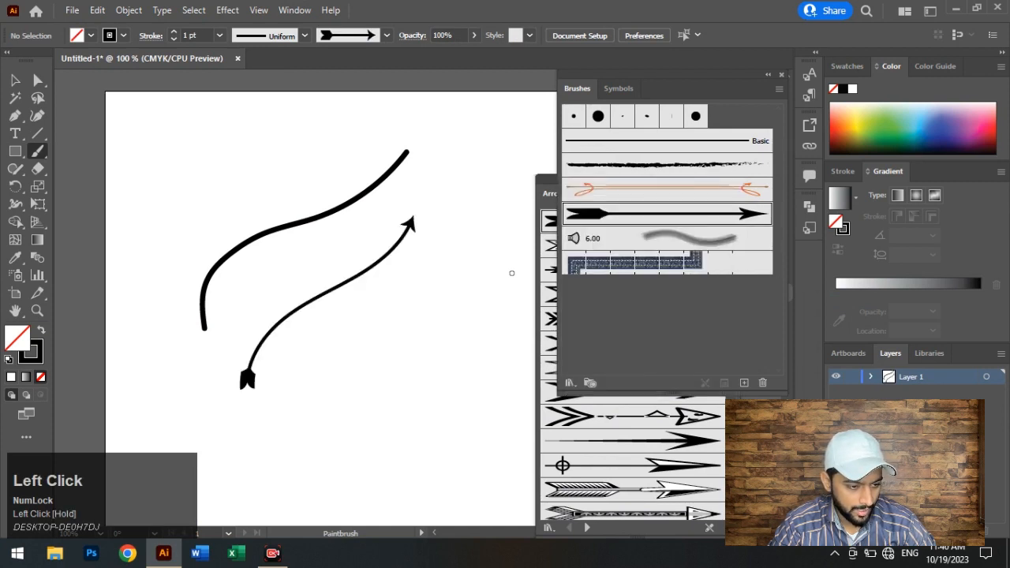
mouse_move(291, 442)
left_mouse_down()
mouse_move(355, 316)
mouse_move(436, 271)
left_mouse_up()
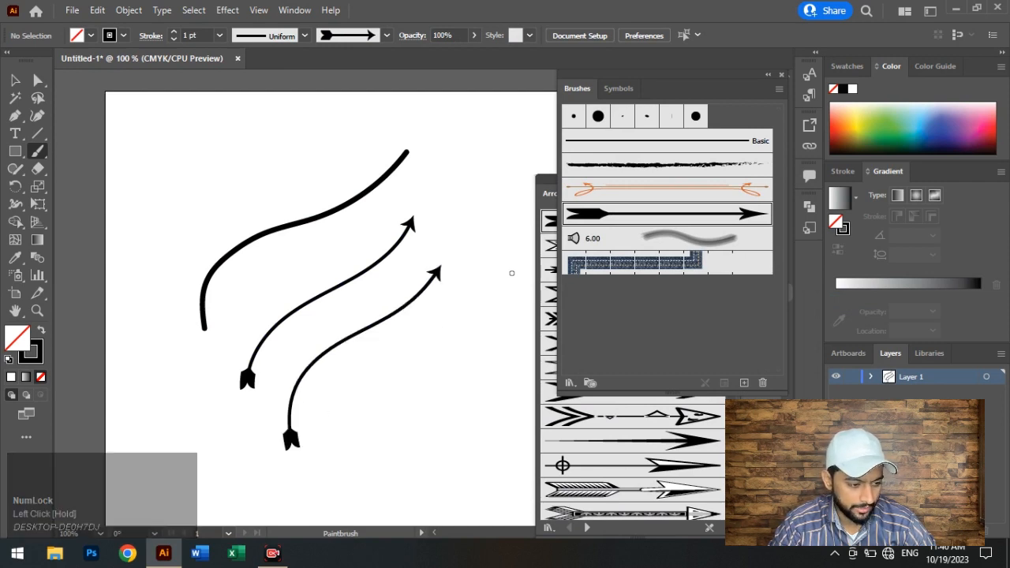
- Browse the Arrows_Special library and choose the arrow brush made of black diamonds
left_click(548, 193)
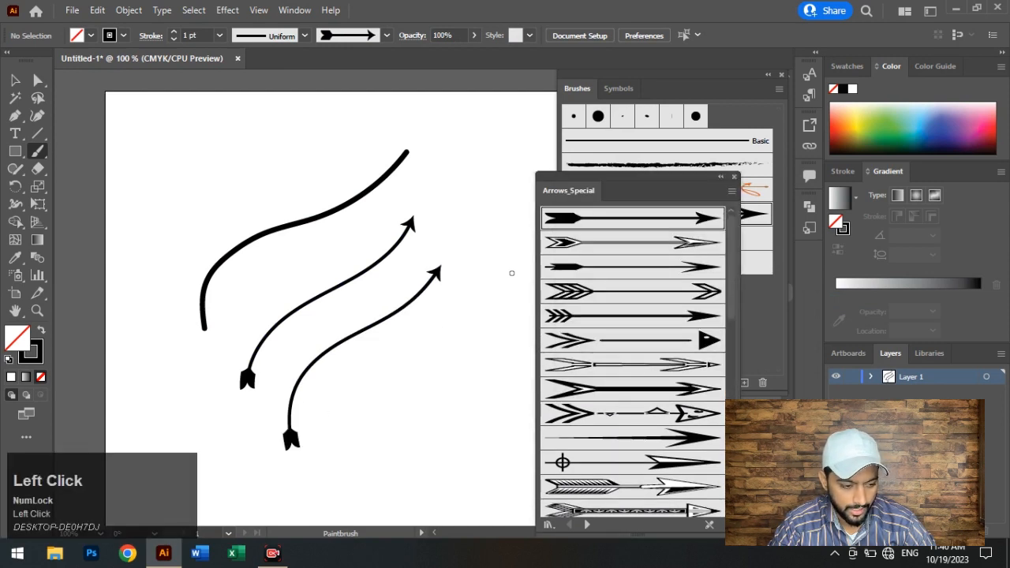
scroll(631, 355, "down", 2)
scroll(631, 355, "up", 1)
scroll(631, 355, "down", 3)
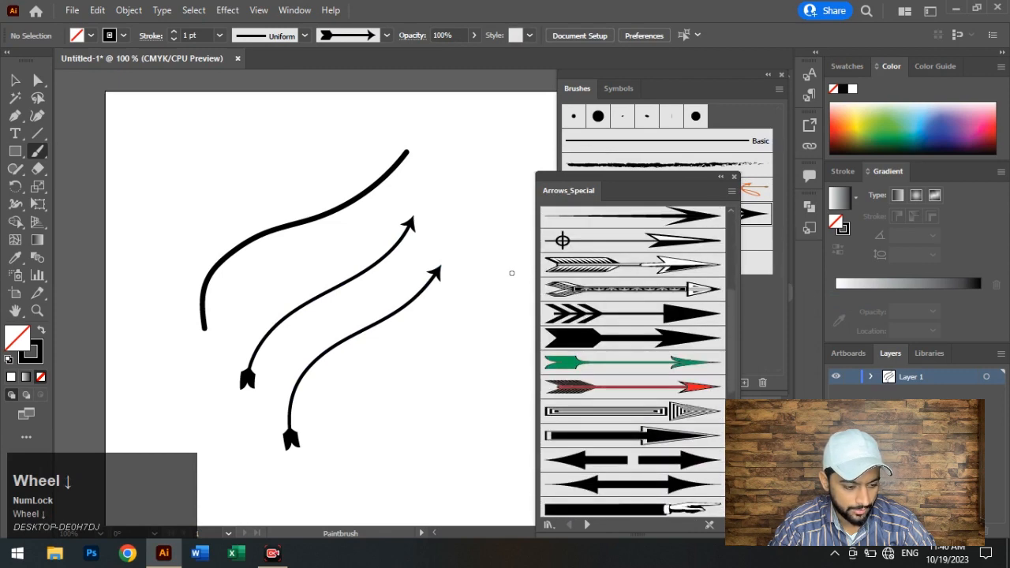
scroll(631, 355, "down", 3)
scroll(631, 355, "down", 3)
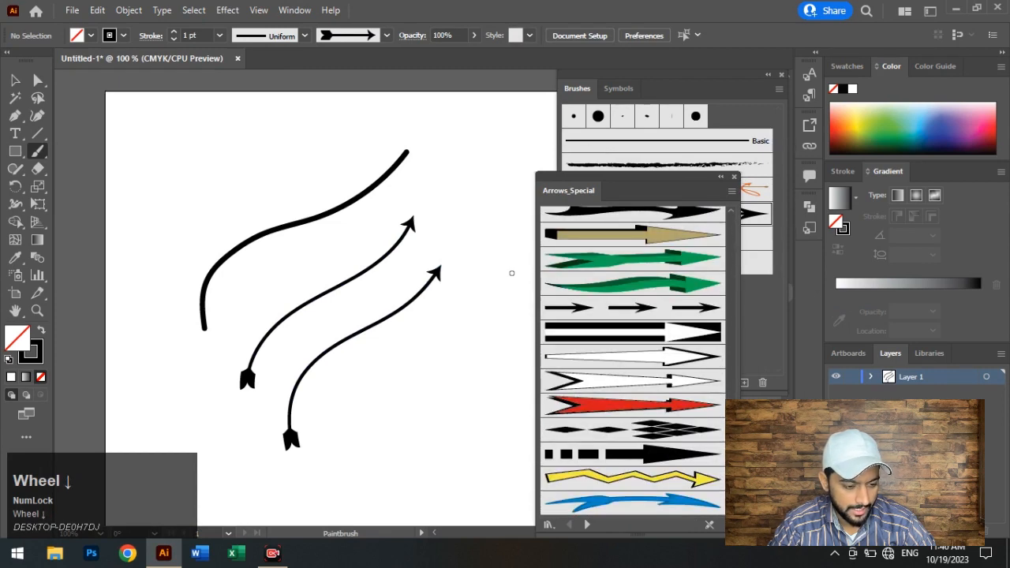
scroll(631, 355, "down", 2)
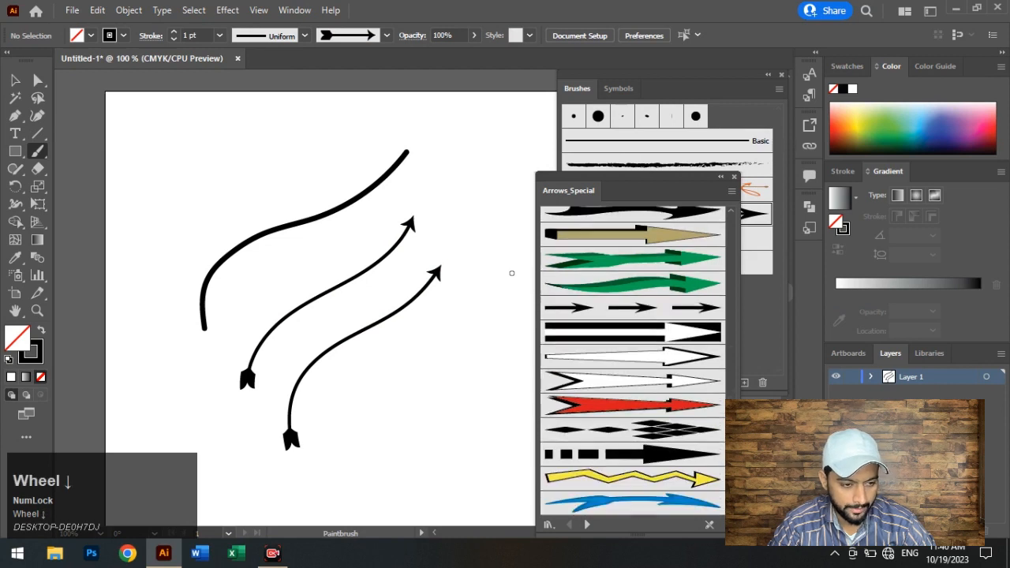
left_click(631, 430)
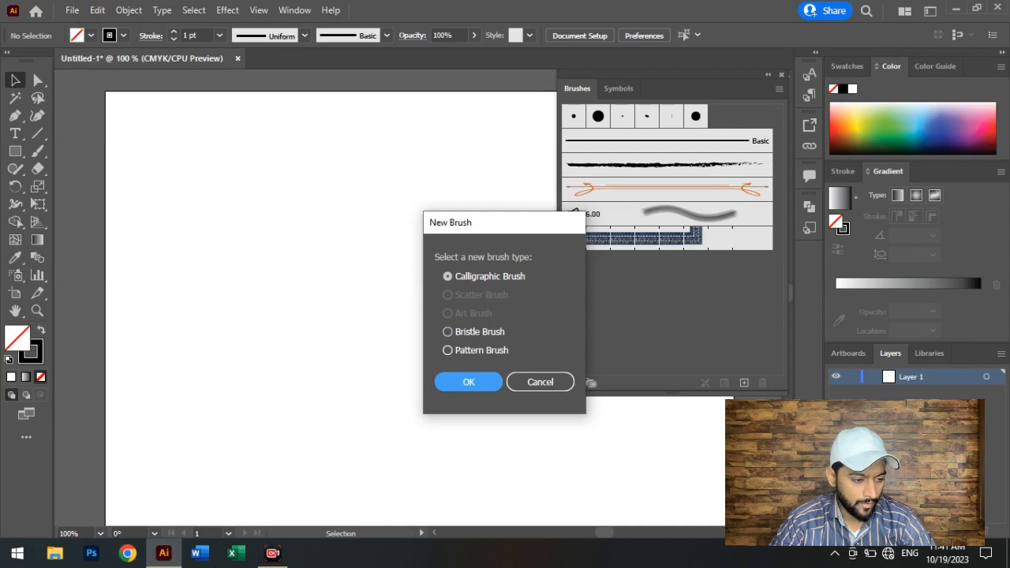
- Create a calligraphic brush with a -45° angle, 36% roundness and 43 pt size
left_click(469, 382)
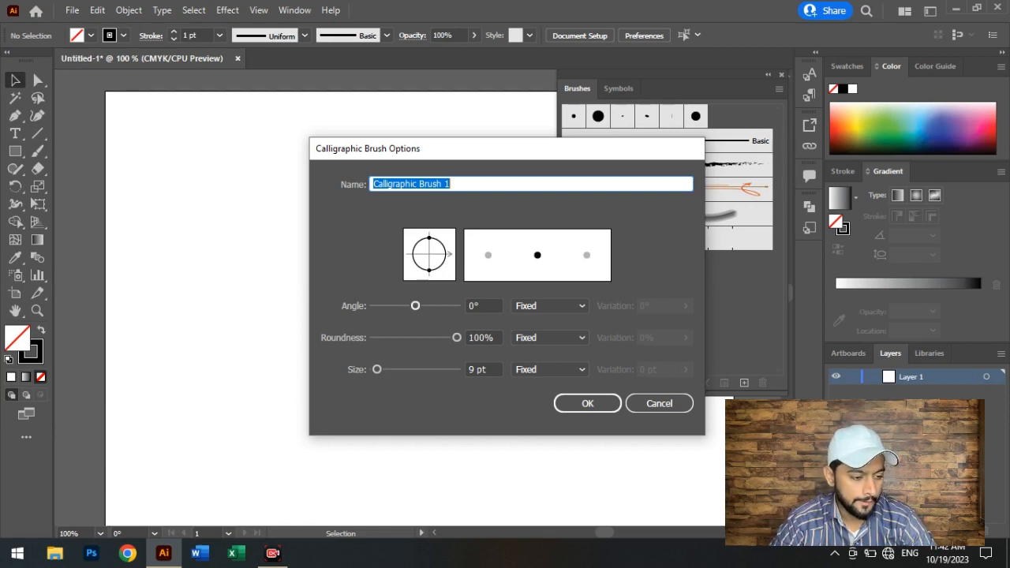
left_click_drag(415, 305, 404, 305)
mouse_move(456, 337)
left_mouse_down()
mouse_move(393, 337)
mouse_move(456, 337)
mouse_move(403, 337)
left_mouse_up()
left_click_drag(376, 370, 390, 369)
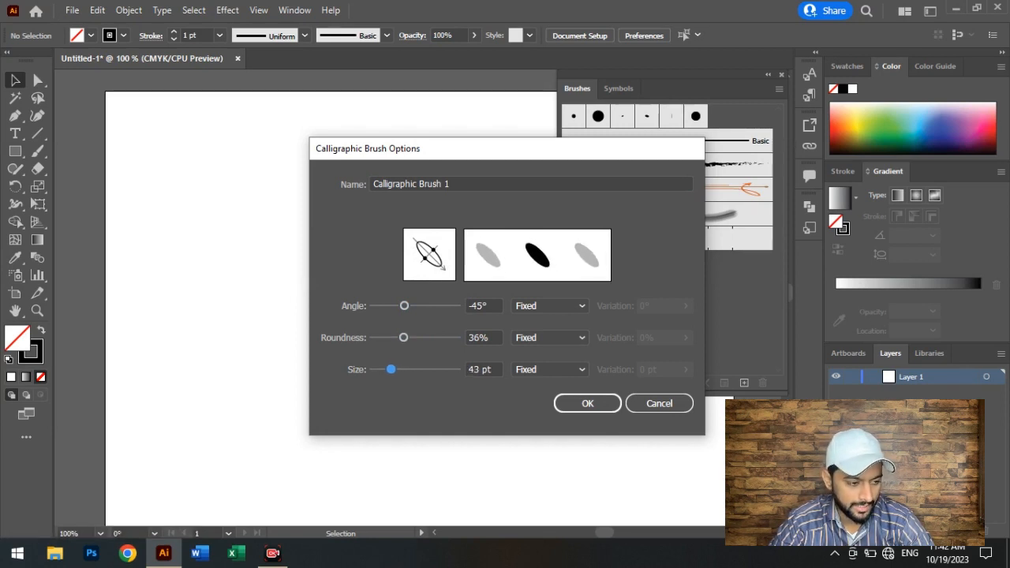
left_click(587, 403)
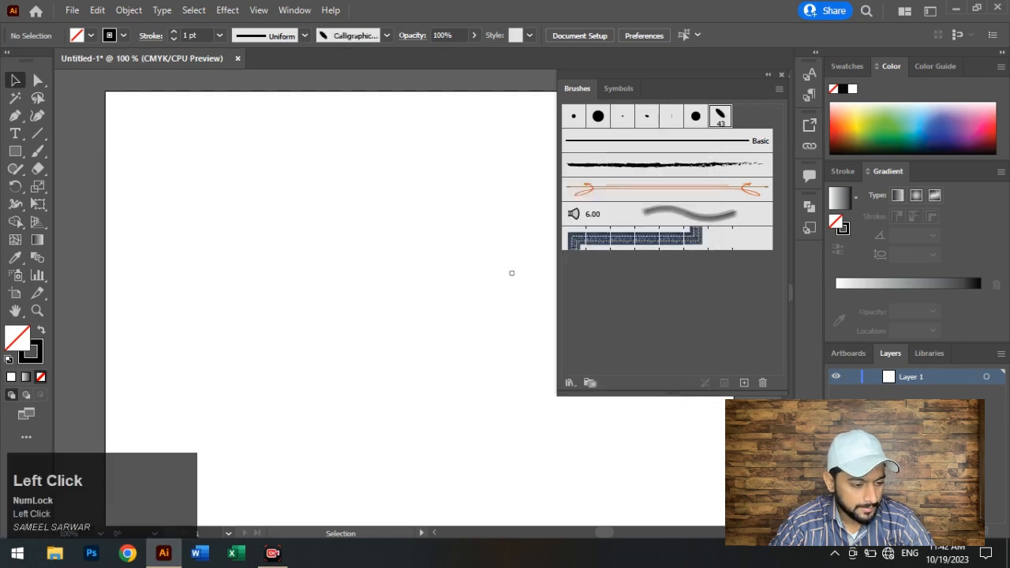
- Paint a U-shaped test stroke with the 43 pt calligraphic brush and undo it
key("b")
mouse_move(463, 186)
left_mouse_down()
mouse_move(460, 243)
mouse_move(373, 266)
mouse_move(347, 208)
left_mouse_up()
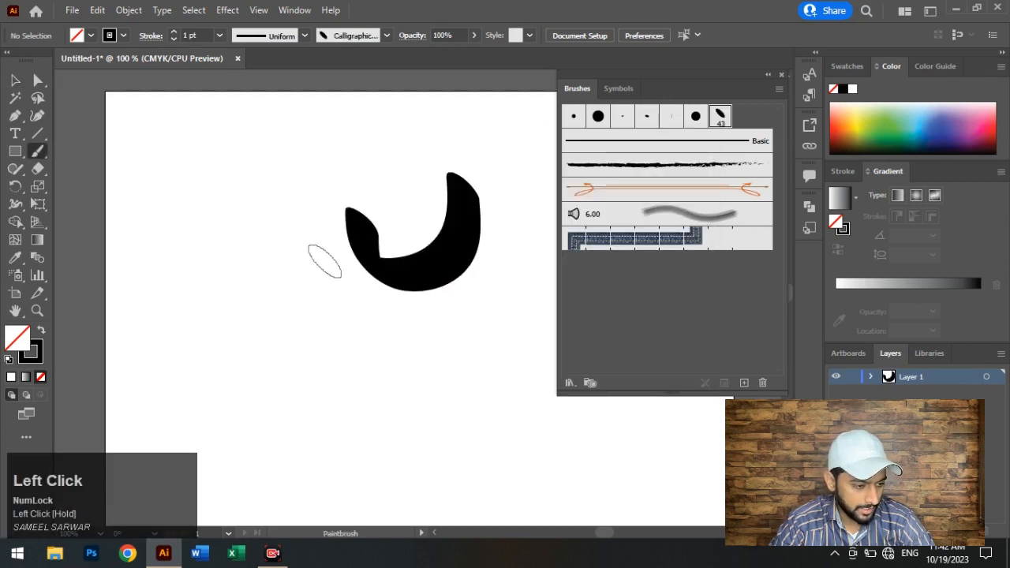
key("ctrl+z")
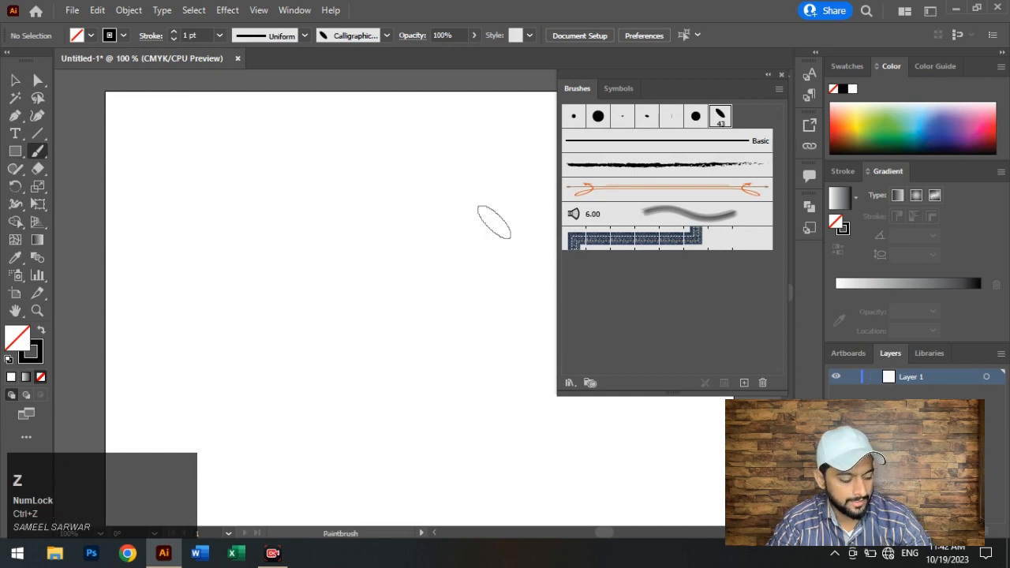
- Create a second calligraphic brush, 77 pt in size, reshaping its tip into a narrow slanted ellipse
left_click(744, 383)
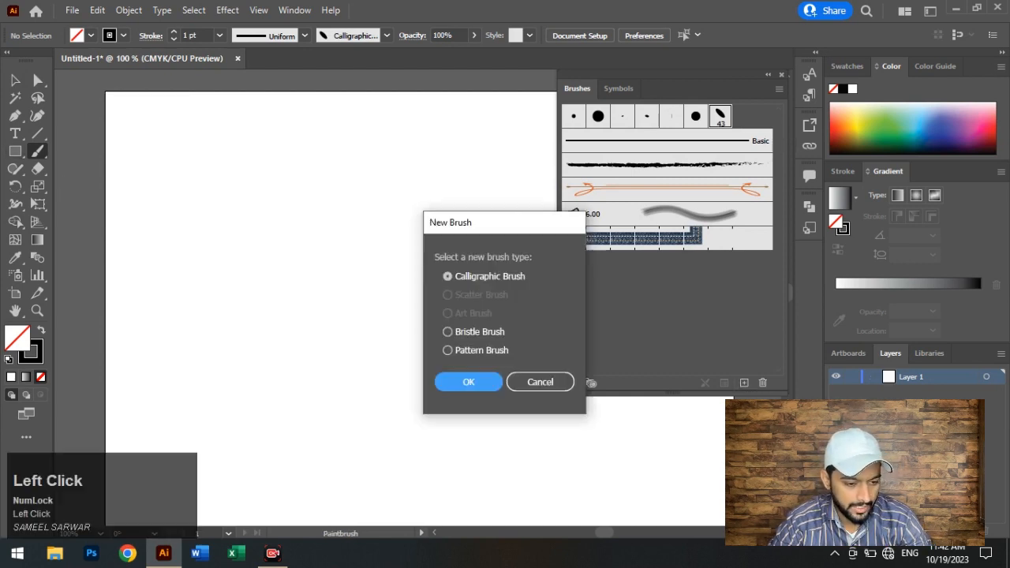
left_click(469, 382)
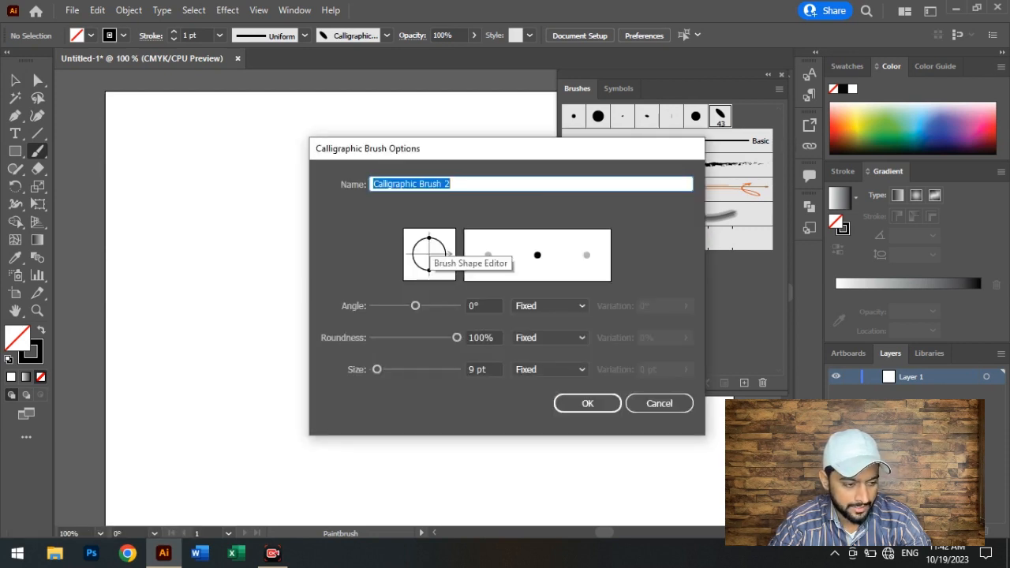
mouse_move(428, 238)
left_mouse_down()
mouse_move(428, 250)
mouse_move(449, 254)
mouse_move(419, 274)
mouse_move(407, 257)
mouse_move(427, 239)
left_mouse_up()
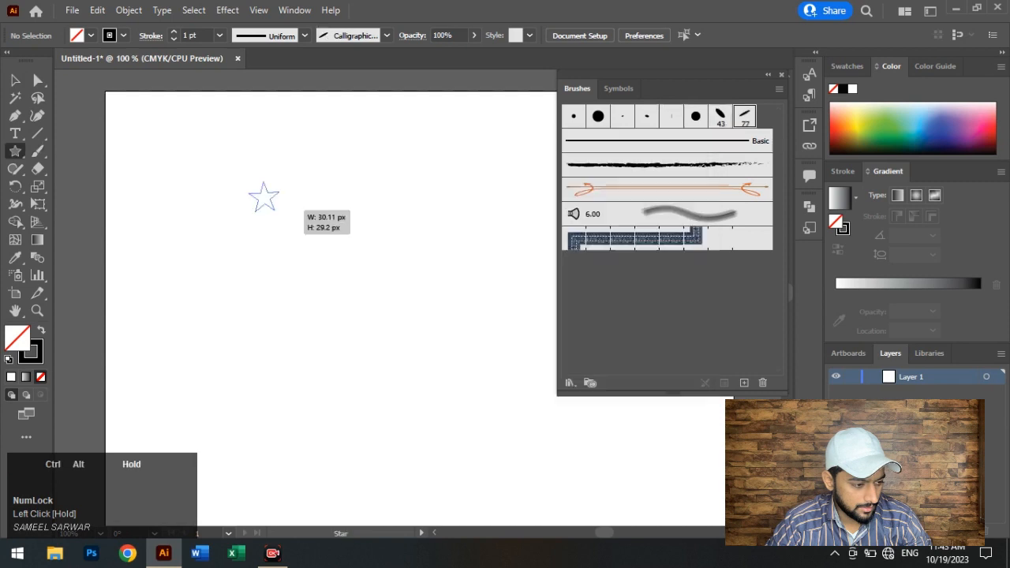
- Draw a star about 30 px wide in the artboard's upper area and give it a black fill with no stroke
left_click_drag(297, 207, 297, 207)
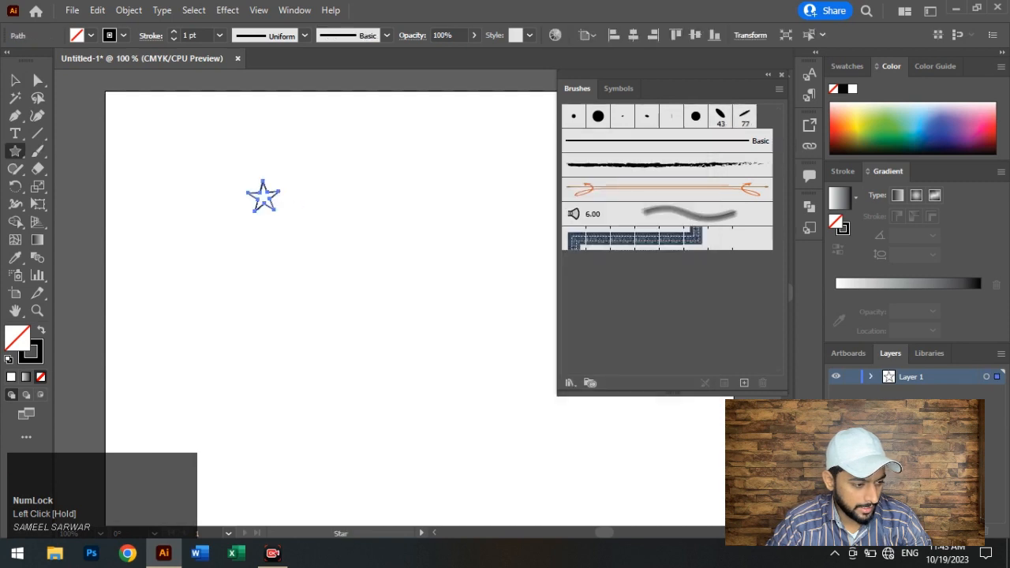
left_click(33, 355)
left_click(41, 330)
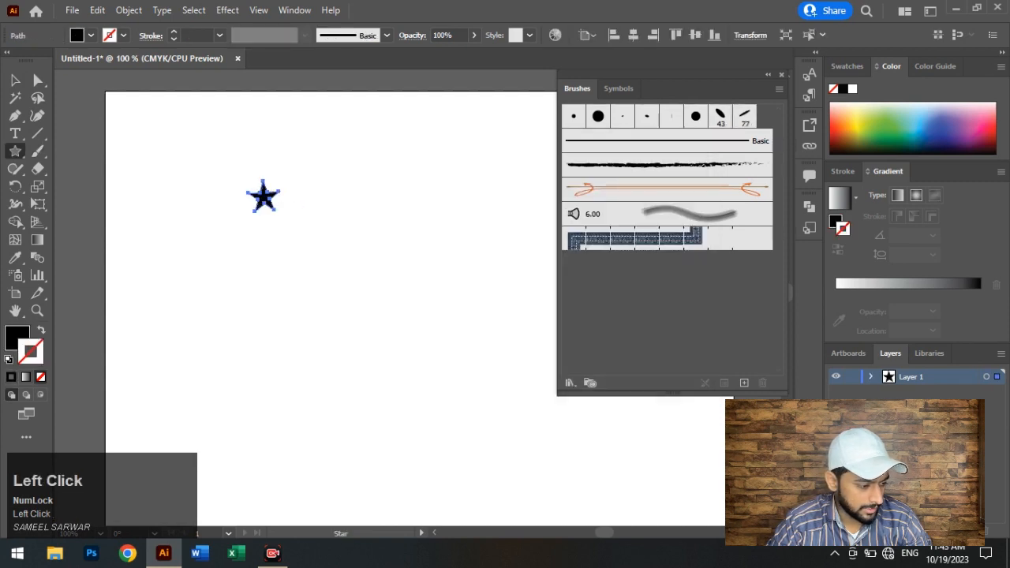
left_click(14, 335)
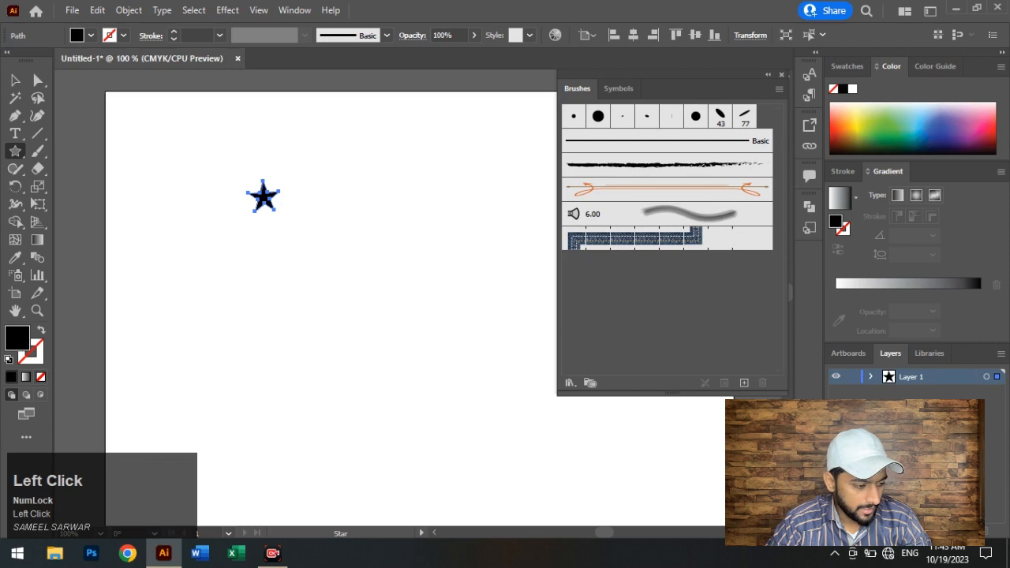
- Move the black star slightly down and to the right, and deselect it
left_click(14, 80)
left_click_drag(276, 191, 319, 221)
left_click(322, 227)
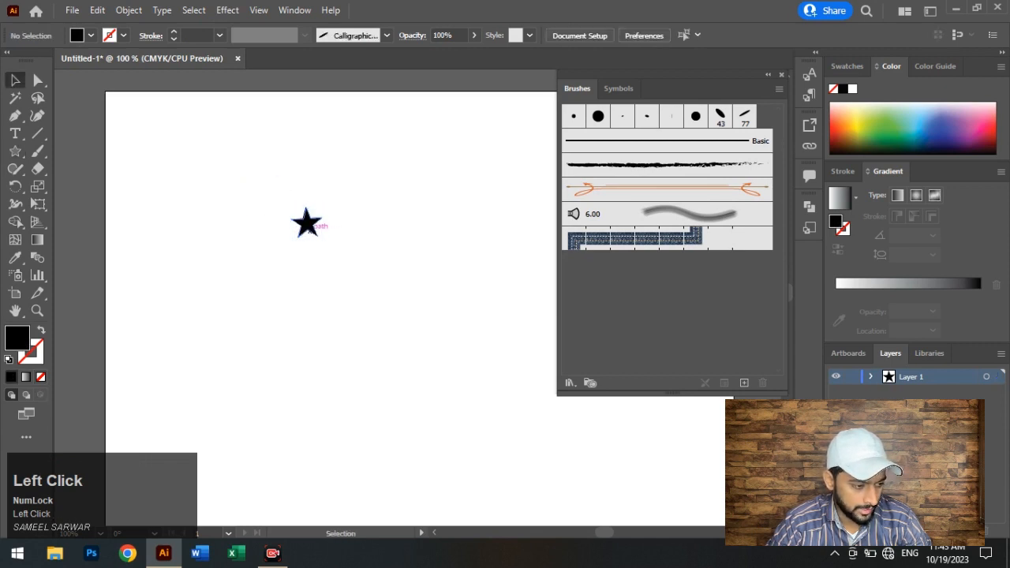
- Create a scatter brush from the black star with the default options and apply it to the star's outline
left_click(307, 223)
left_click(744, 382)
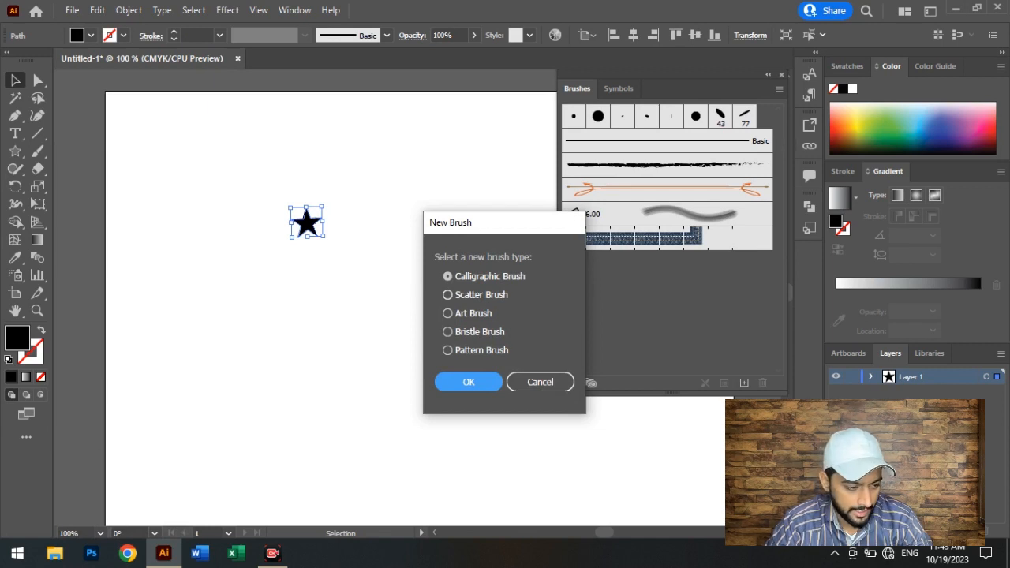
left_click(447, 294)
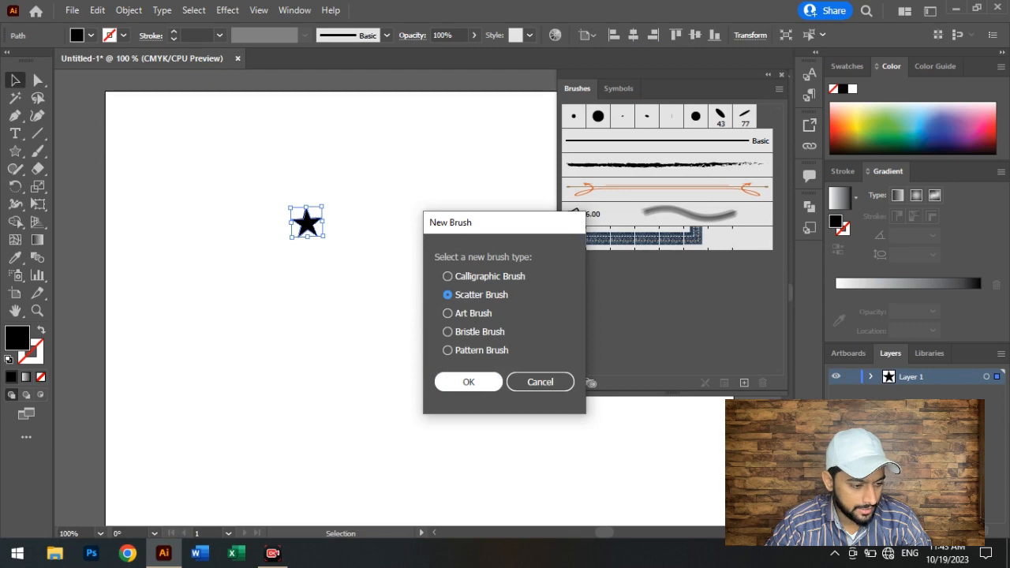
left_click(468, 381)
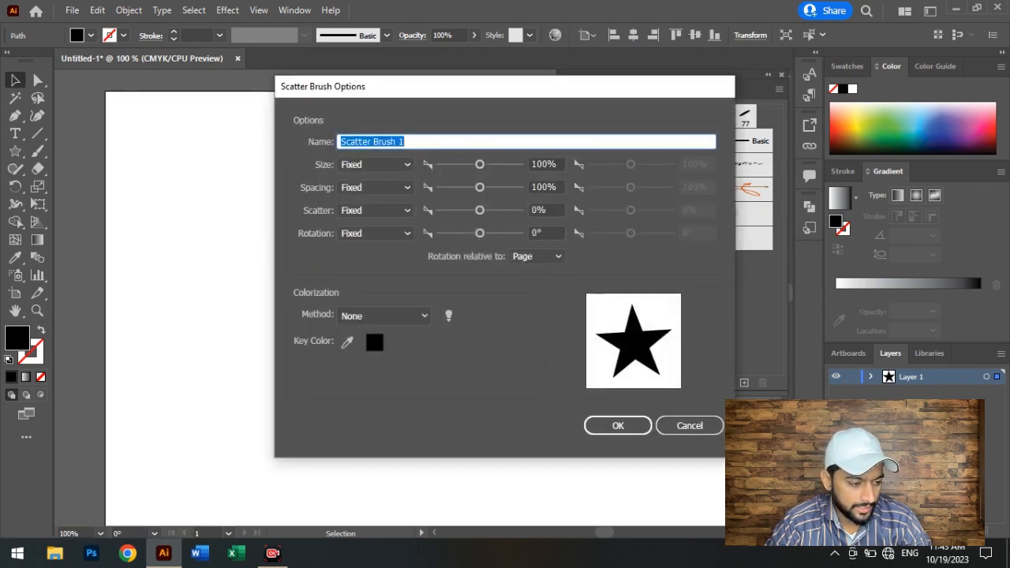
left_click_drag(628, 90, 734, 86)
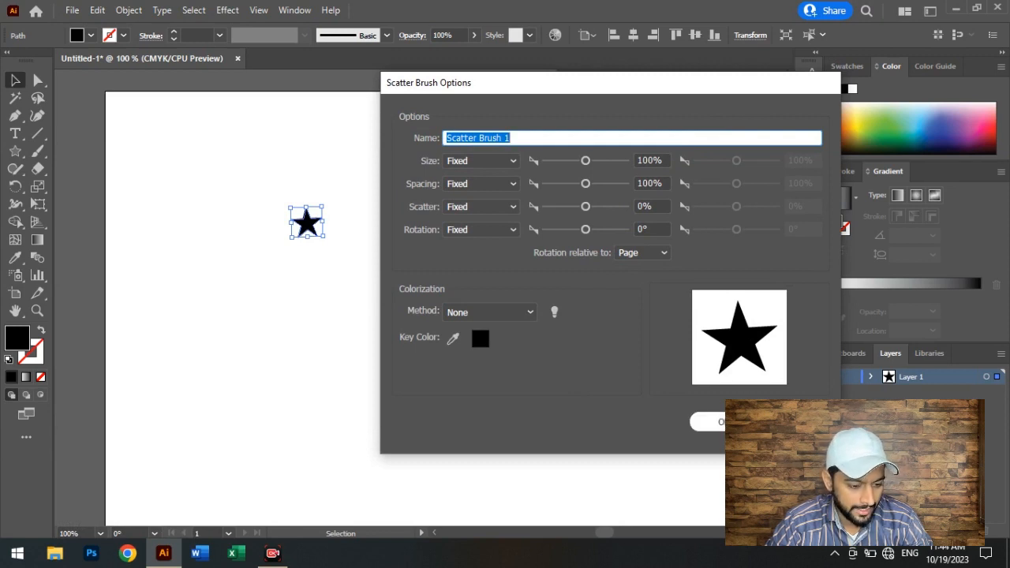
left_click(719, 421)
left_click(574, 140)
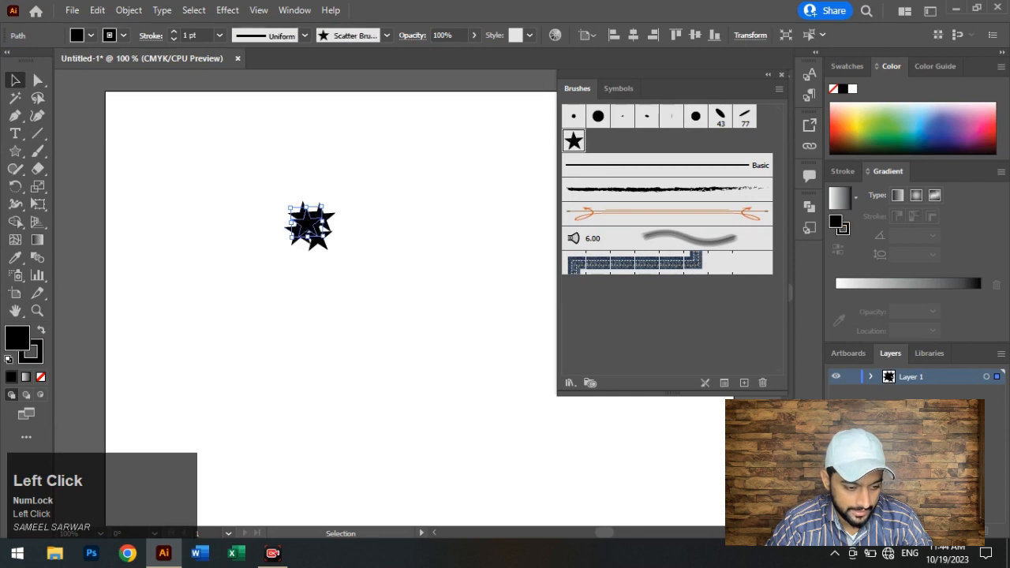
- Undo the star brush's application to the outline and the star's drawing, clearing the artboard
key("ctrl+z")
key("ctrl+z")
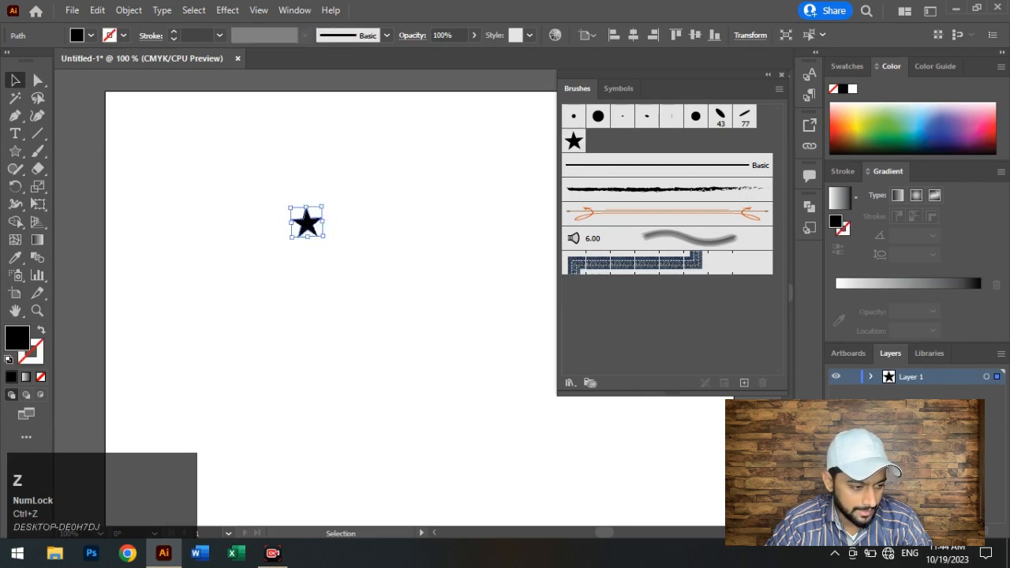
key("ctrl+z")
key("ctrl+z")
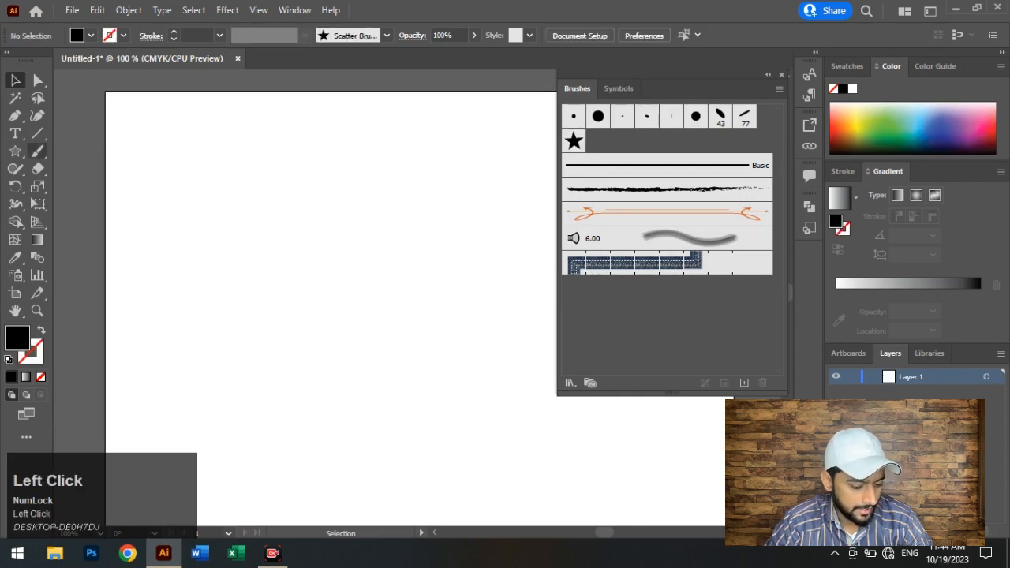
- Paint a wavy test stroke across the artboard with the star scatter brush, and undo it
left_click(37, 151)
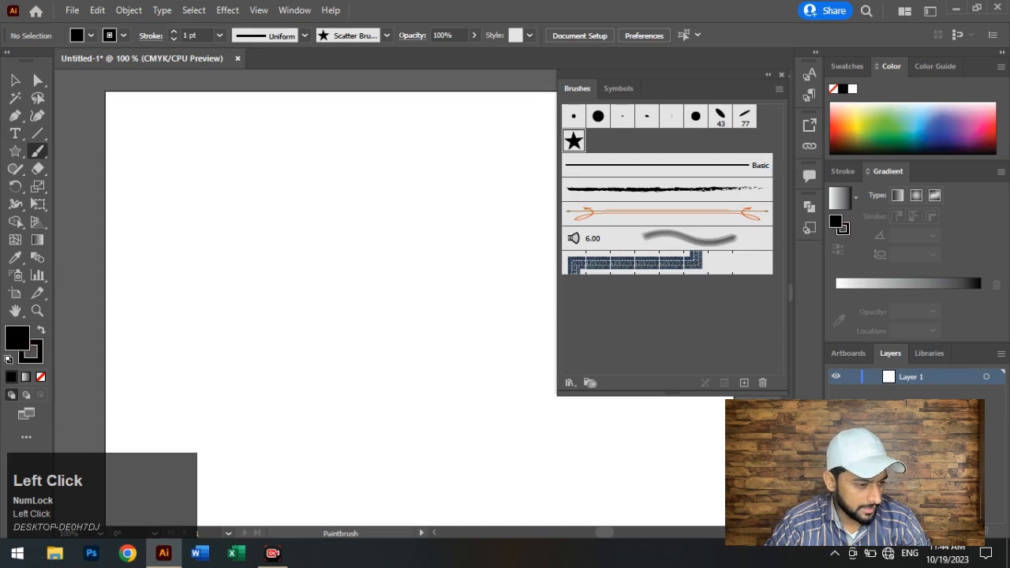
left_click_drag(244, 221, 174, 354)
left_click_drag(504, 269, 527, 234)
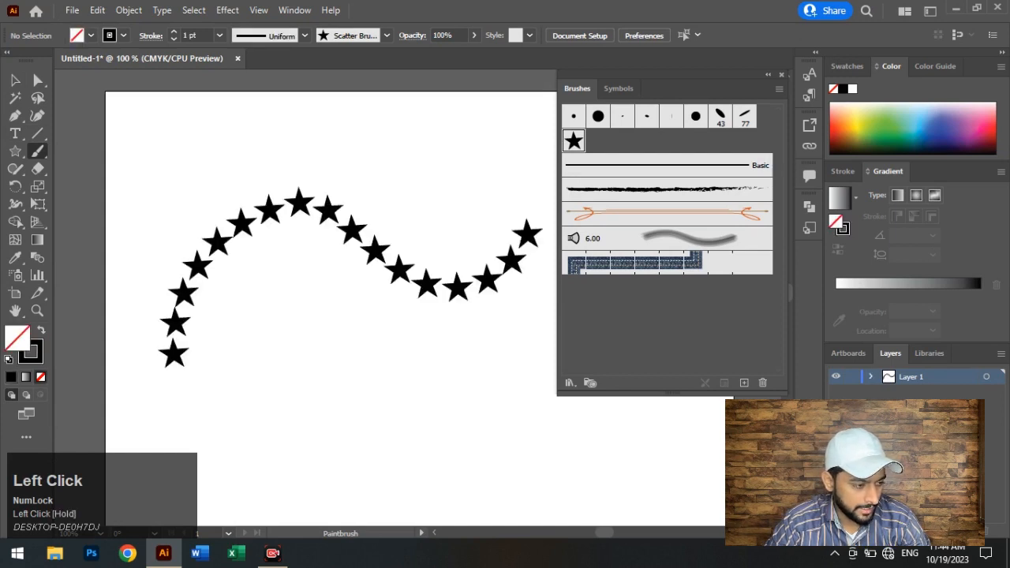
mouse_move(297, 291)
left_mouse_down()
mouse_move(347, 294)
mouse_move(264, 357)
mouse_move(315, 295)
left_mouse_up()
key("ctrl+z")
key("ctrl+z")
key("ctrl+z")
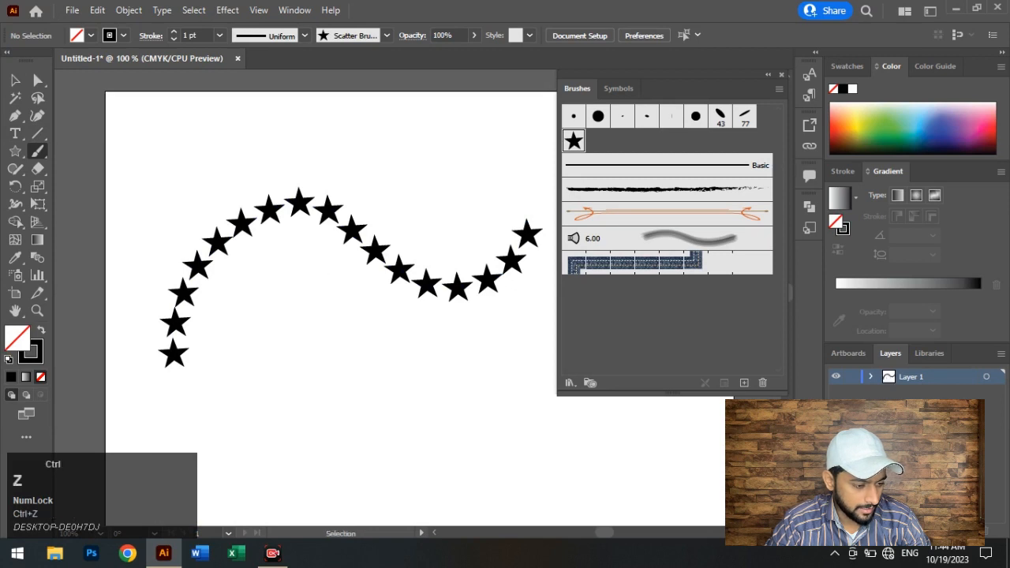
- Pick the 15 pt. Round brush, then draw a black-filled circle about 200 px wide on the artboard and select it
left_click(598, 116)
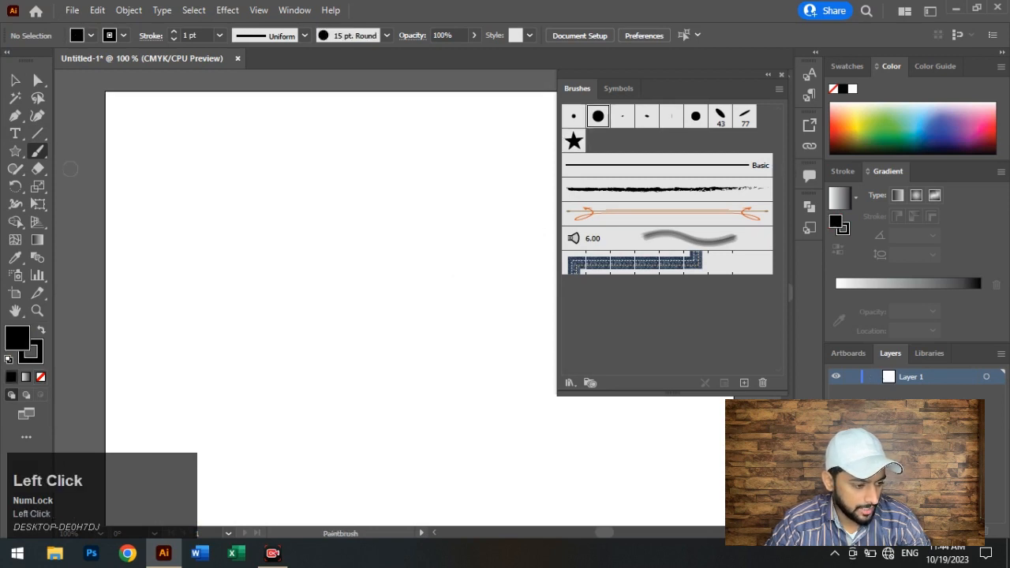
right_click(15, 151)
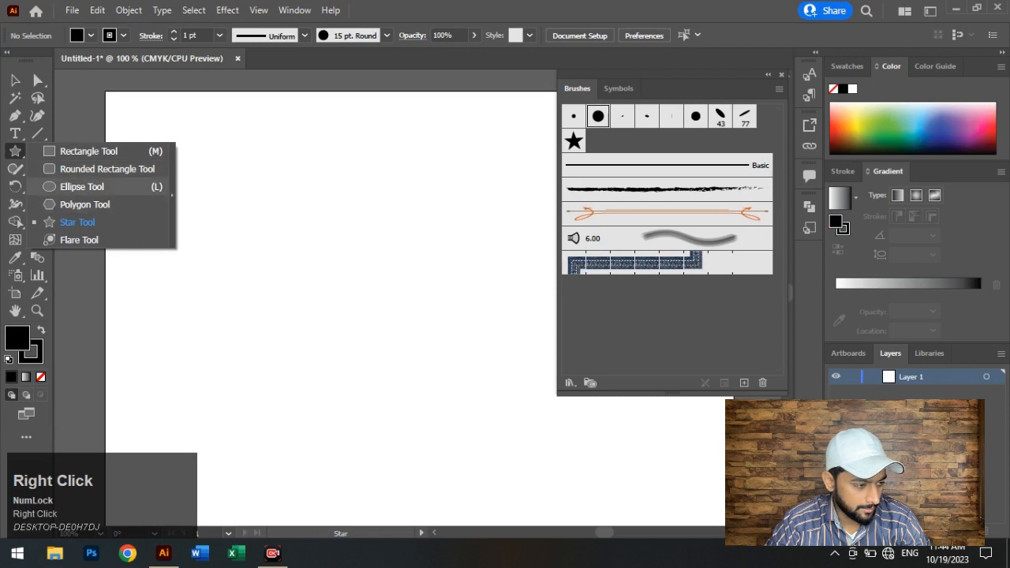
left_click(81, 186)
left_click_drag(243, 190, 340, 288)
left_click(14, 80)
left_click_drag(326, 149, 377, 239)
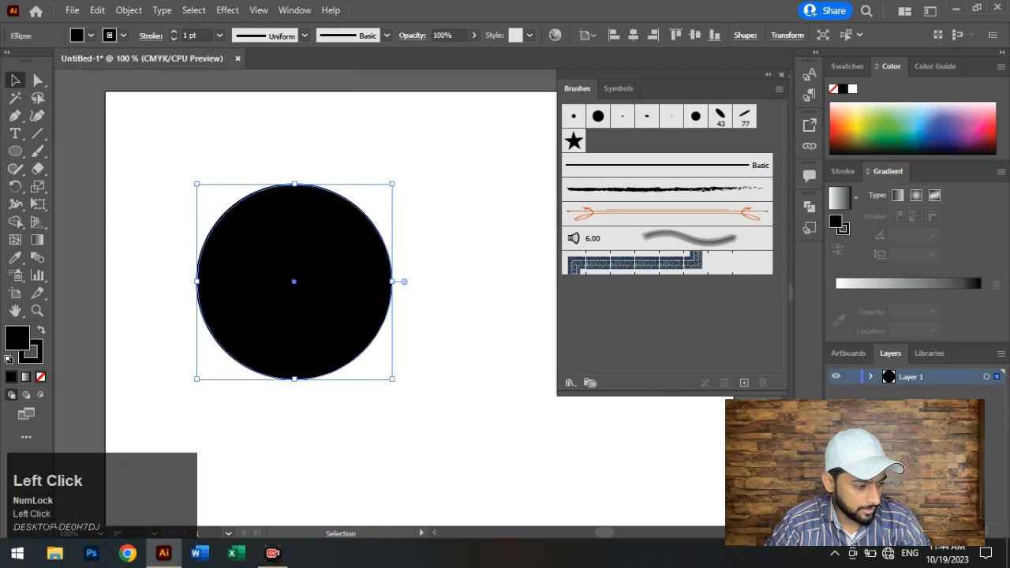
- Remove the circle's fill and apply the star scatter brush to its stroke
left_click(40, 376)
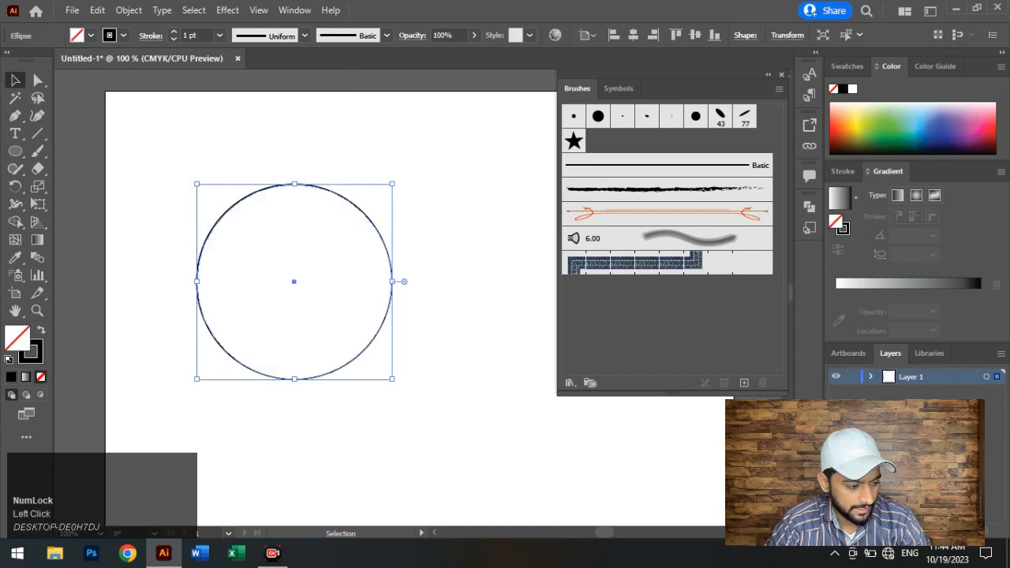
left_click(32, 353)
left_click(574, 141)
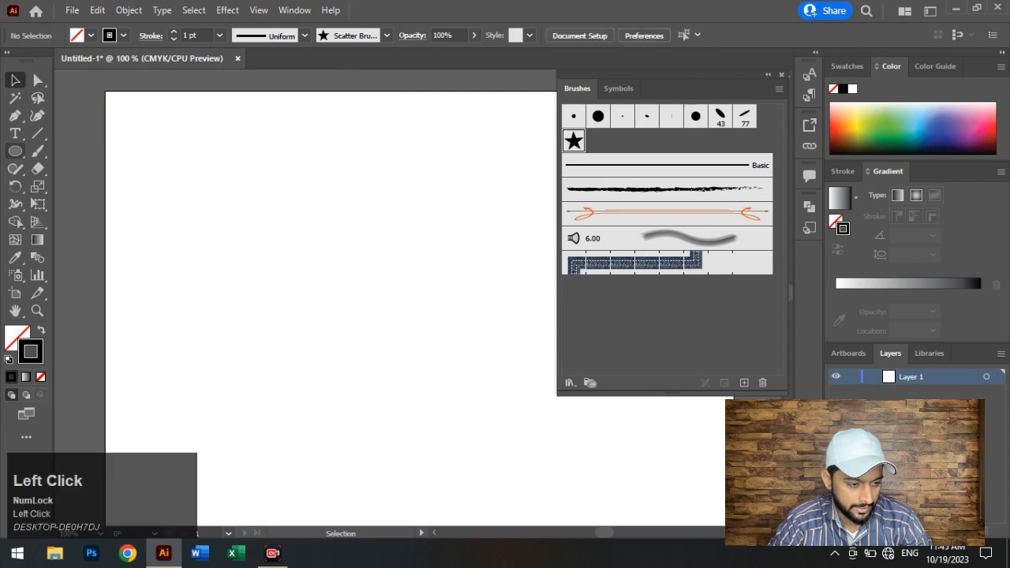
- Paint an S-shaped stroke rising across the artboard with the star scatter brush, and open the brush's options with preview on
left_click(37, 150)
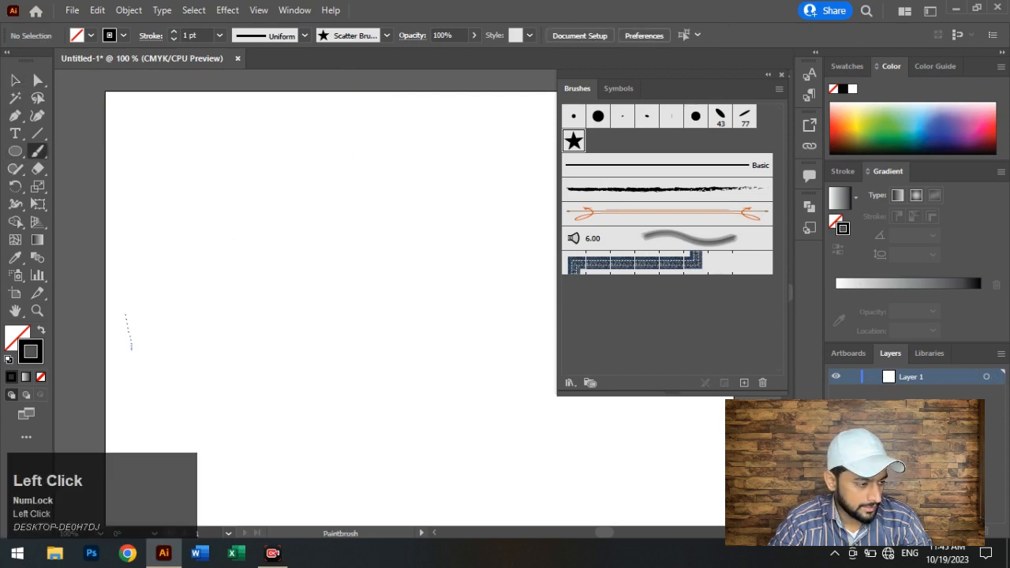
left_click_drag(124, 314, 350, 135)
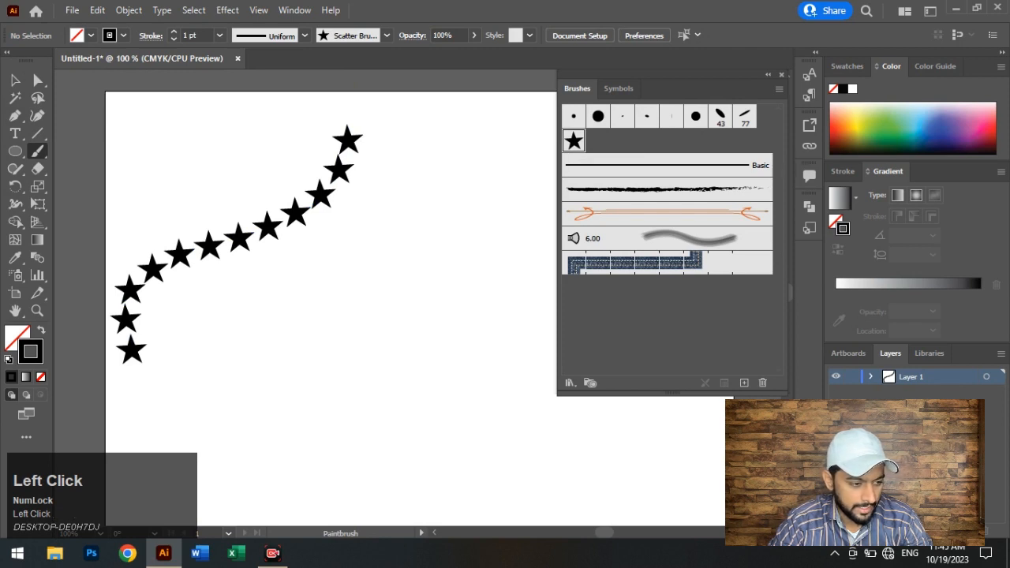
double_click(574, 141)
left_click(396, 420)
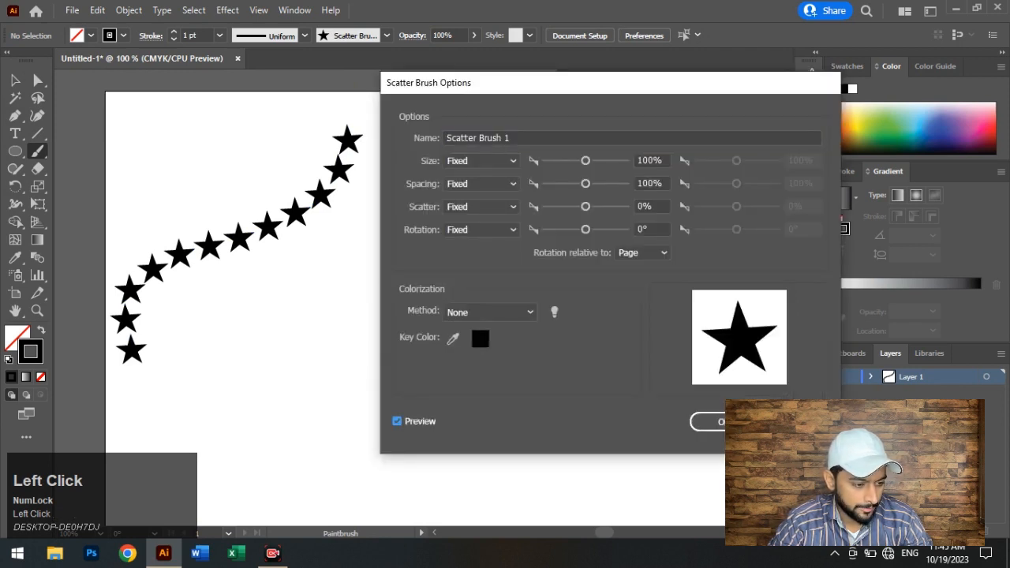
- Set the star brush's fixed size to 88%, spacing to 99%, scatter to -18% and rotation to -3°
mouse_move(585, 160)
left_mouse_down()
mouse_move(557, 160)
mouse_move(599, 160)
mouse_move(581, 160)
left_mouse_up()
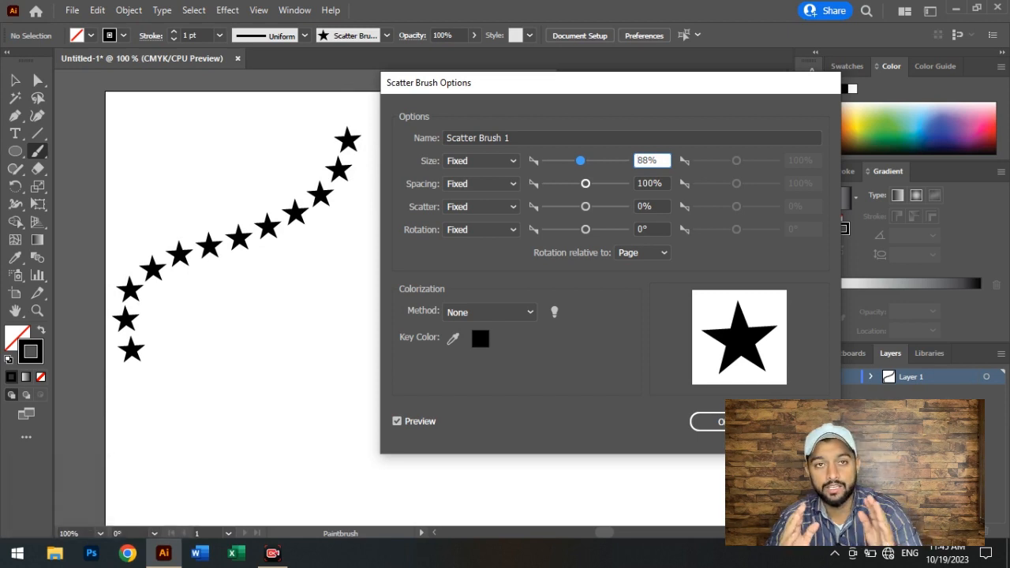
mouse_move(584, 183)
left_mouse_down()
mouse_move(569, 183)
mouse_move(612, 183)
mouse_move(584, 183)
left_mouse_up()
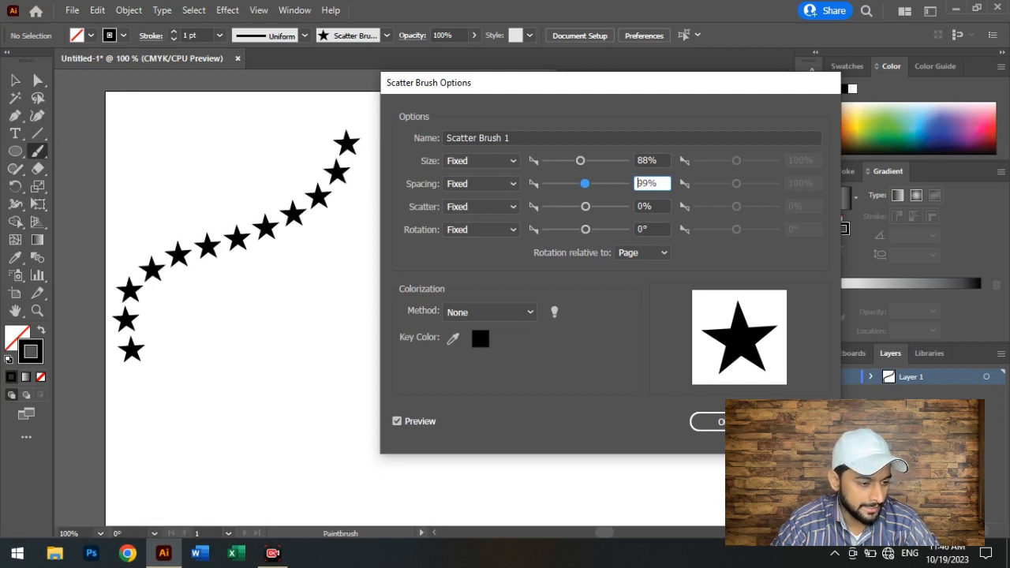
mouse_move(586, 206)
left_mouse_down()
mouse_move(564, 205)
mouse_move(587, 206)
left_mouse_up()
left_click_drag(588, 206, 584, 206)
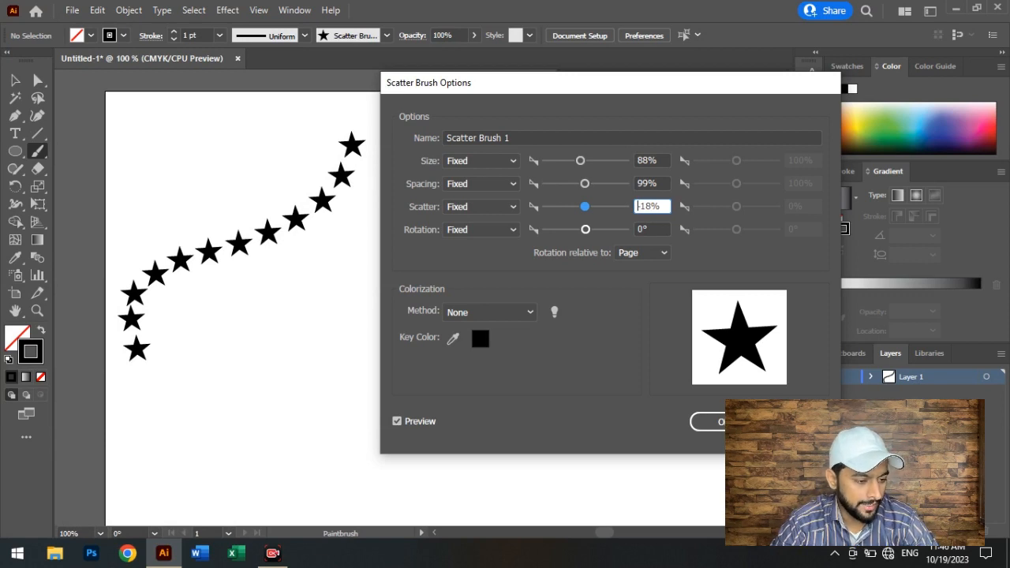
left_click(651, 229)
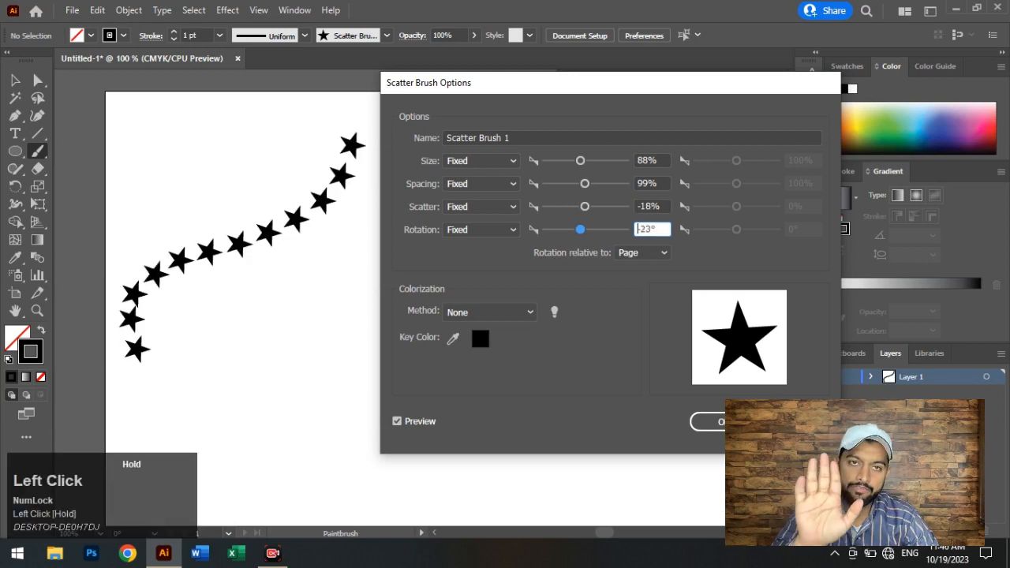
left_click_drag(638, 228, 656, 229)
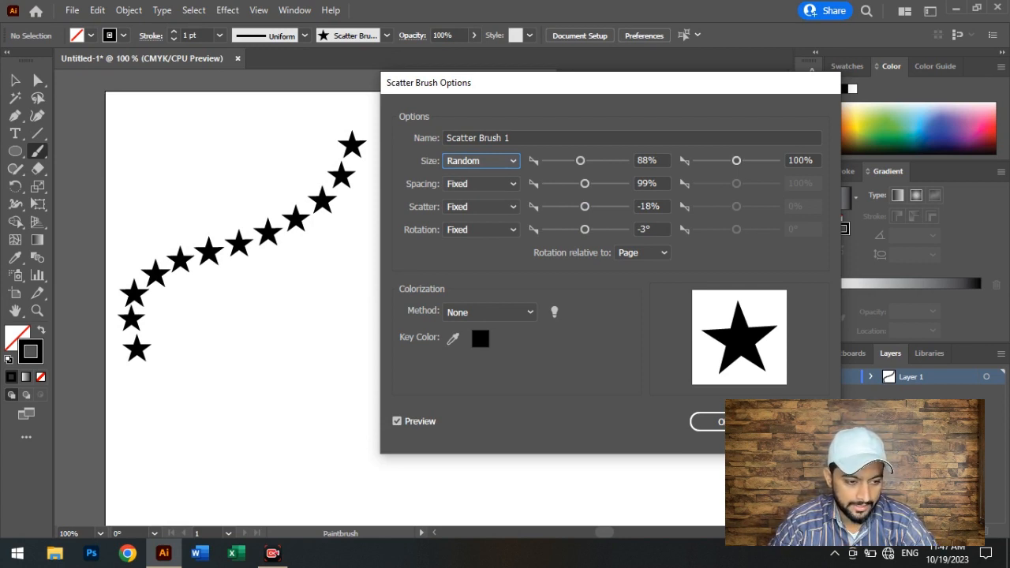
- Change the star brush's spacing, scatter and rotation from fixed to Random
left_click(480, 183)
left_click(473, 216)
left_click(480, 206)
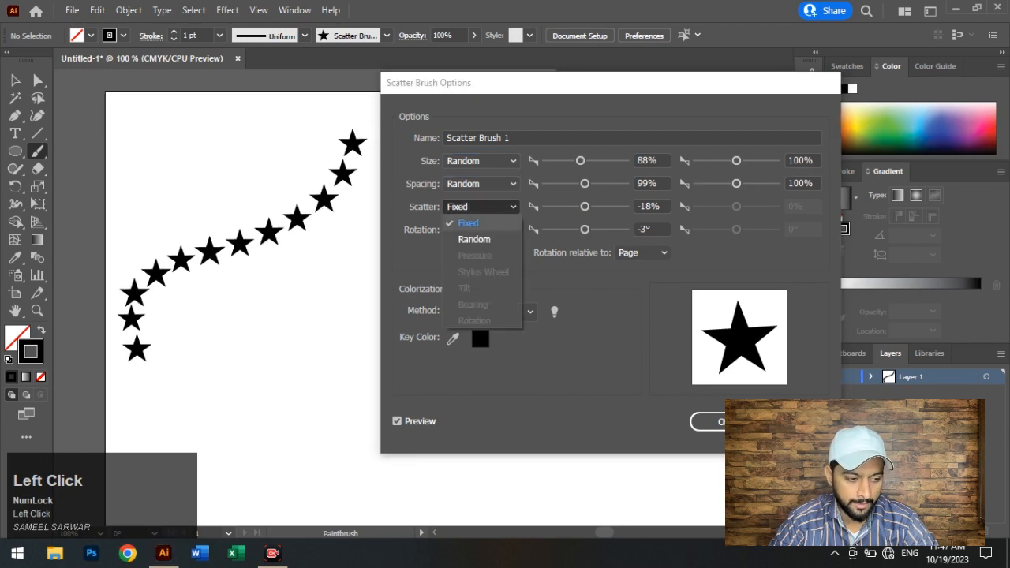
left_click(474, 239)
left_click(480, 229)
left_click(473, 262)
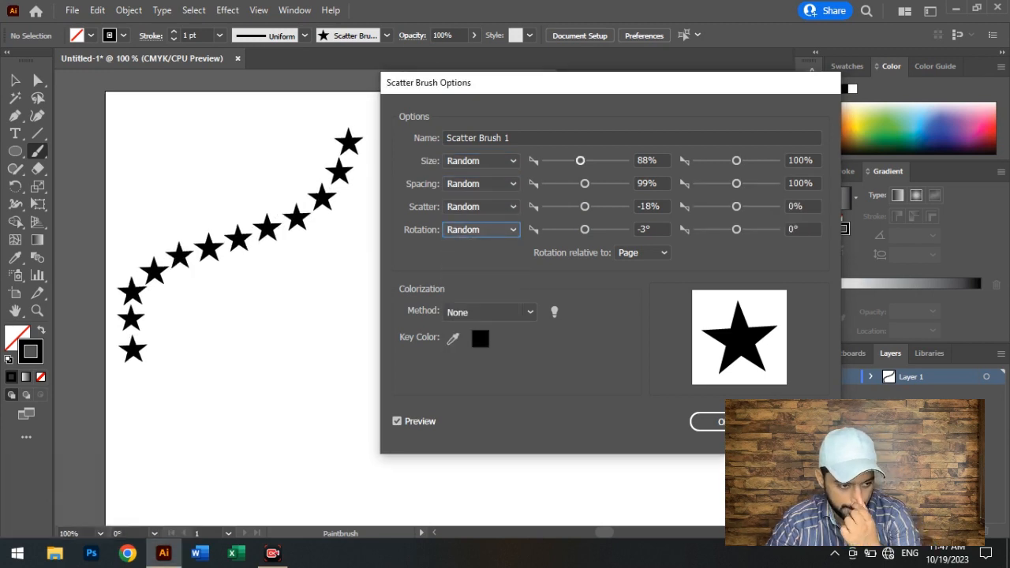
- Set the star brush's random size range to 31%–97% and its spacing range to 80%–133%
left_click_drag(579, 160, 555, 161)
left_click_drag(736, 160, 808, 160)
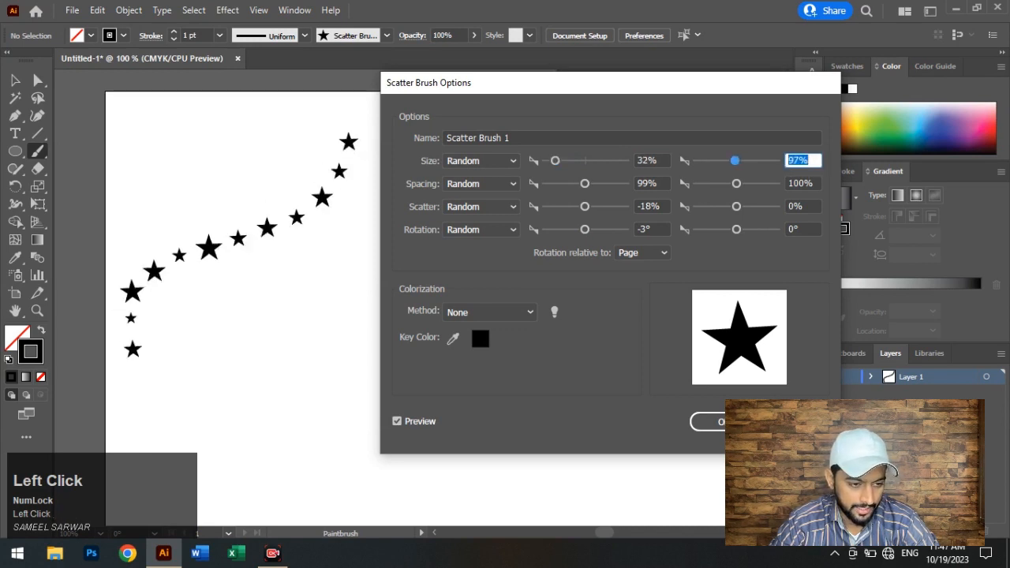
left_click(801, 161)
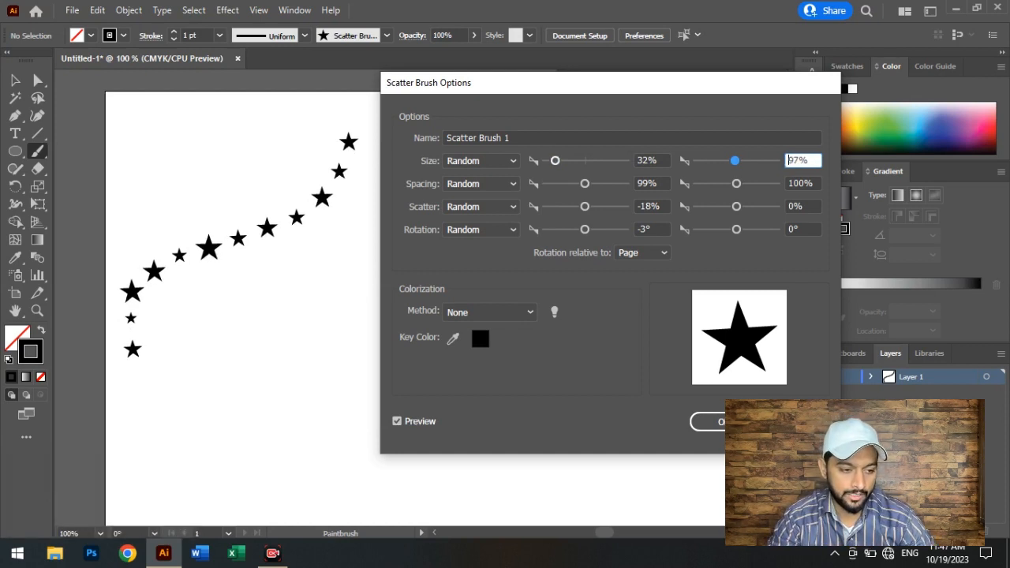
mouse_move(555, 160)
left_mouse_down()
mouse_move(568, 160)
mouse_move(554, 161)
left_mouse_up()
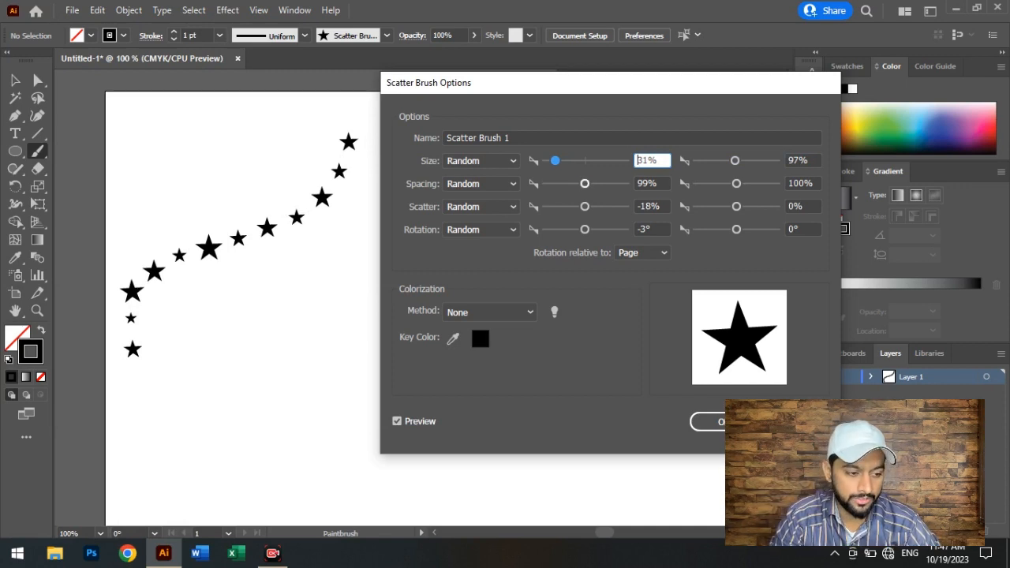
mouse_move(585, 183)
left_mouse_down()
mouse_move(565, 183)
mouse_move(576, 183)
left_mouse_up()
left_click_drag(736, 183, 739, 183)
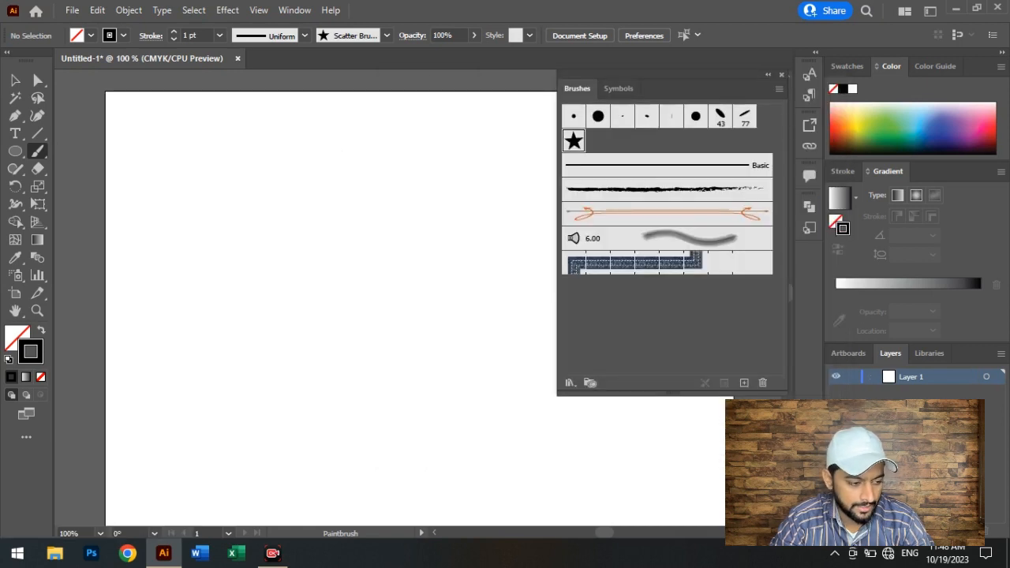
- Paint and undo a short test stroke with the star scatter brush, and cover the artboard with long looping star strokes
left_click_drag(310, 174, 264, 447)
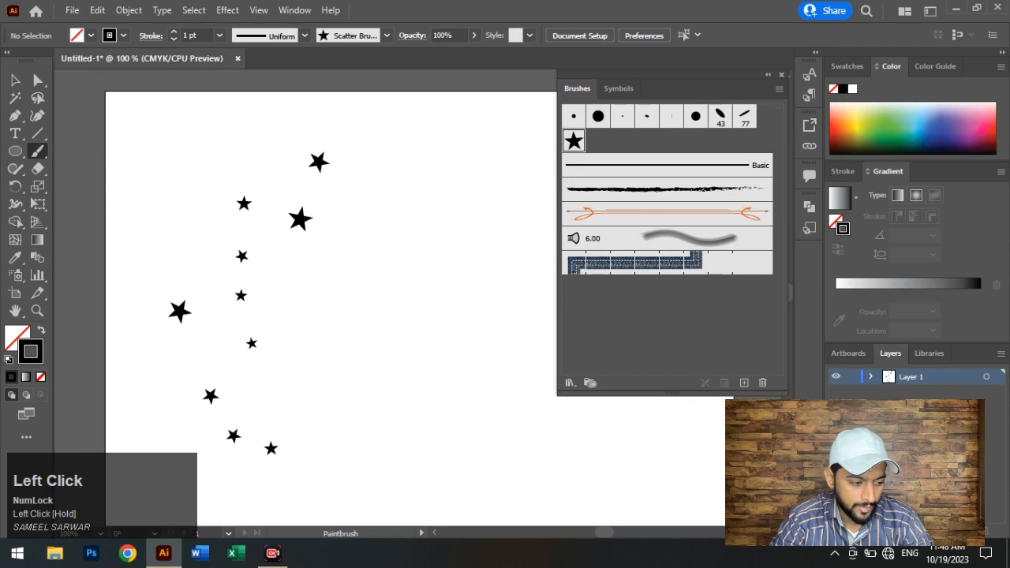
key("ctrl+z")
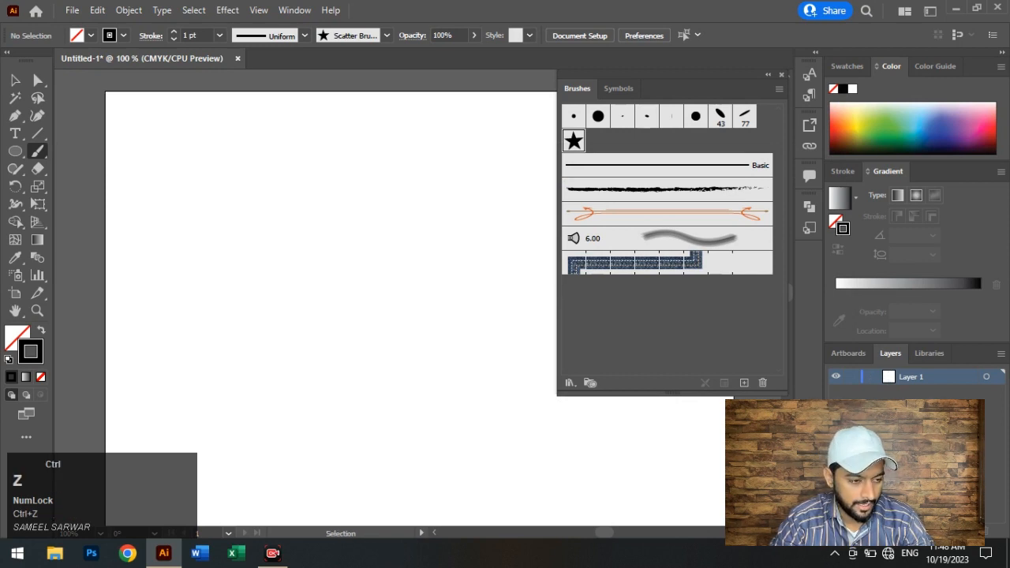
mouse_move(438, 120)
left_mouse_down()
mouse_move(215, 485)
mouse_move(235, 379)
left_mouse_up()
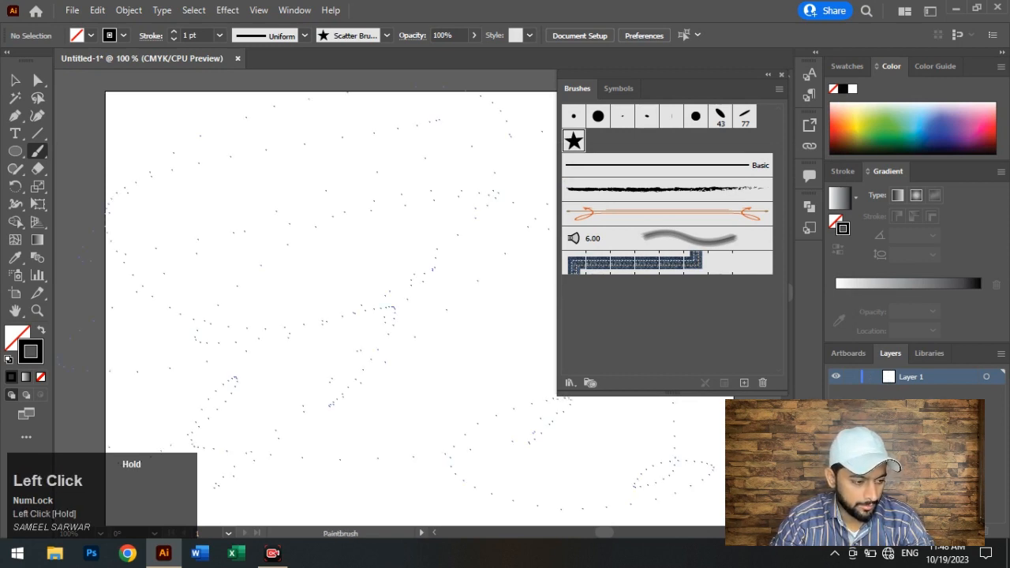
left_click_drag(221, 133, 190, 194)
mouse_move(510, 135)
left_mouse_down()
mouse_move(593, 460)
mouse_move(303, 407)
left_mouse_up()
mouse_move(133, 393)
left_mouse_down()
mouse_move(328, 314)
mouse_move(467, 177)
left_mouse_up()
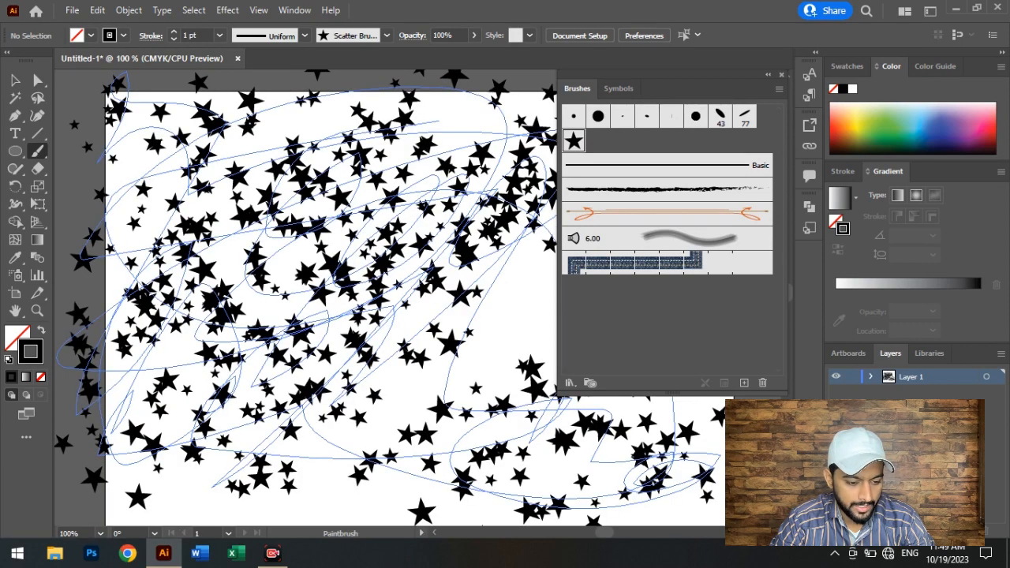
- Select the looping star stroke, shift it slightly to the right, and delete it
left_click(15, 79)
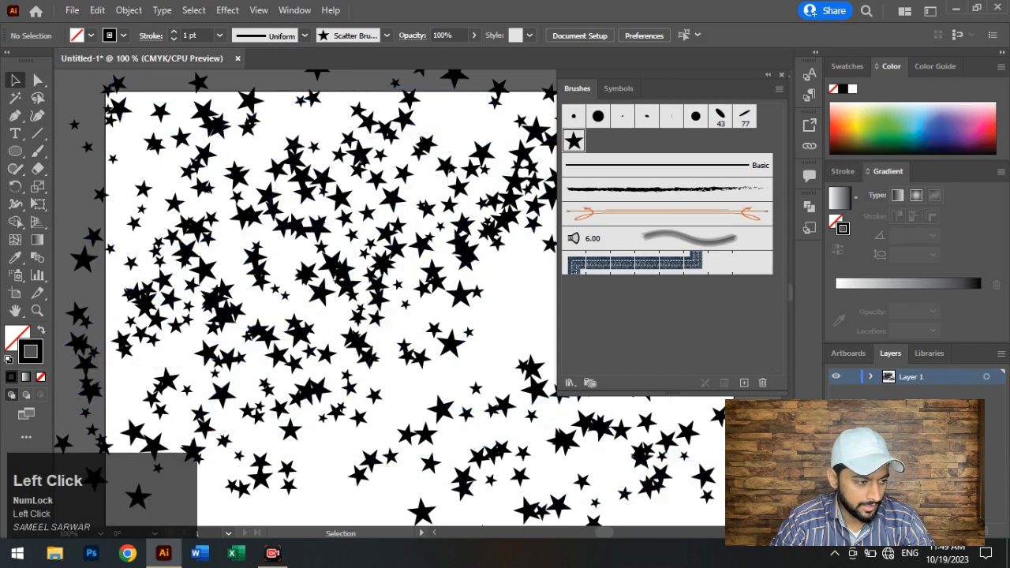
mouse_move(391, 270)
left_mouse_down()
mouse_move(430, 306)
mouse_move(439, 259)
left_mouse_up()
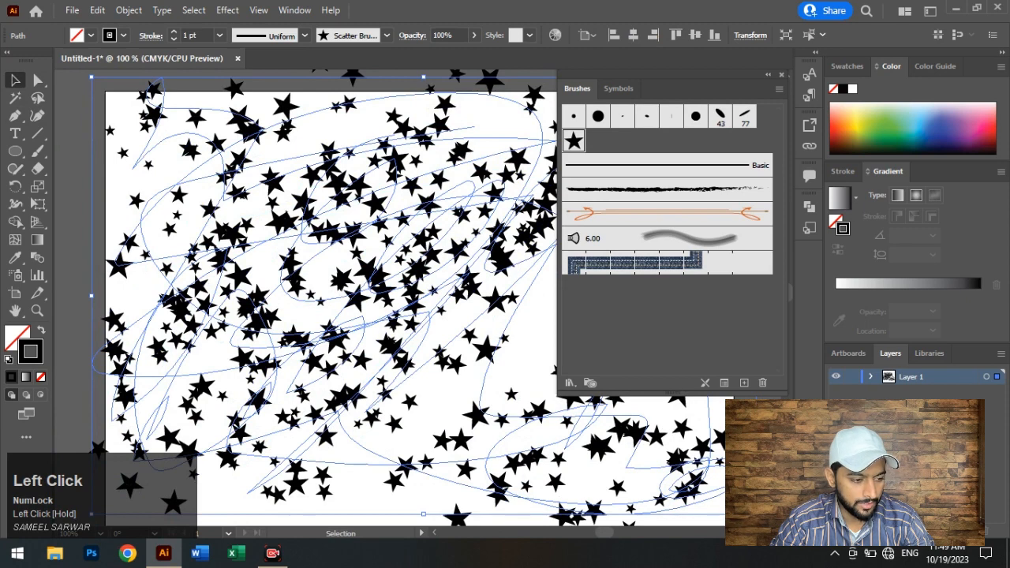
key("Delete")
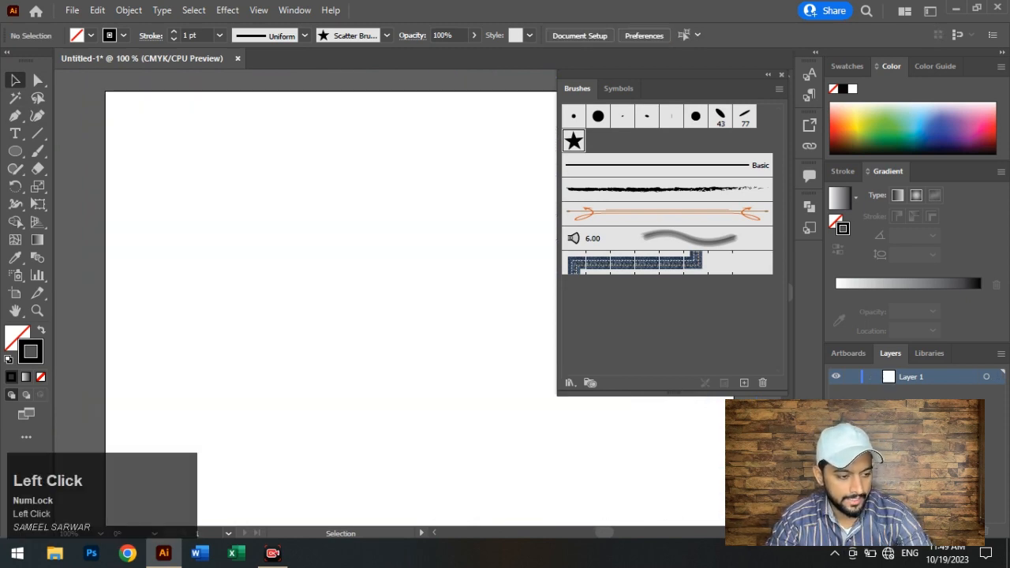
- Review the star scatter brush's options and the available new brush types without making changes
double_click(574, 141)
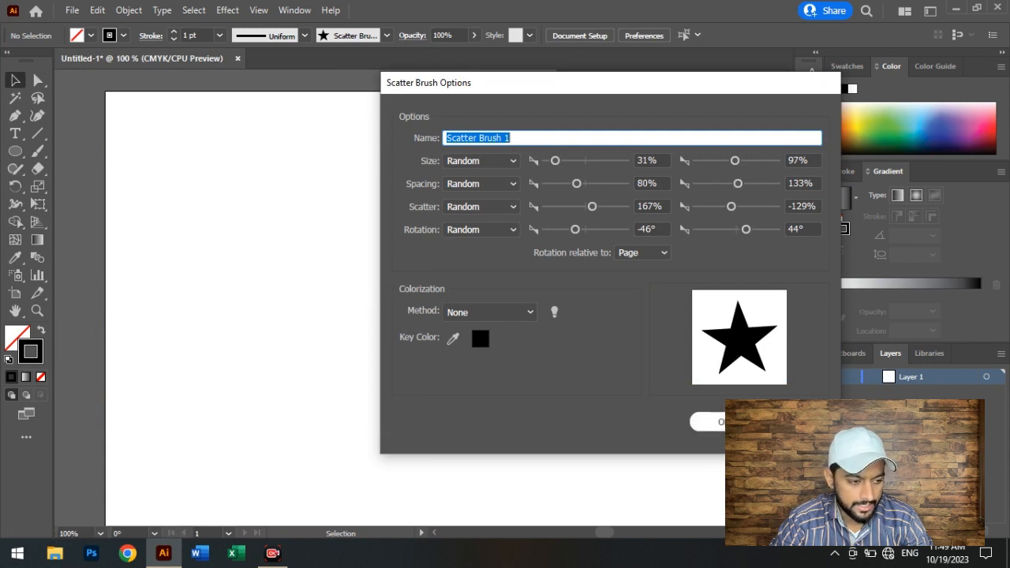
left_click(718, 422)
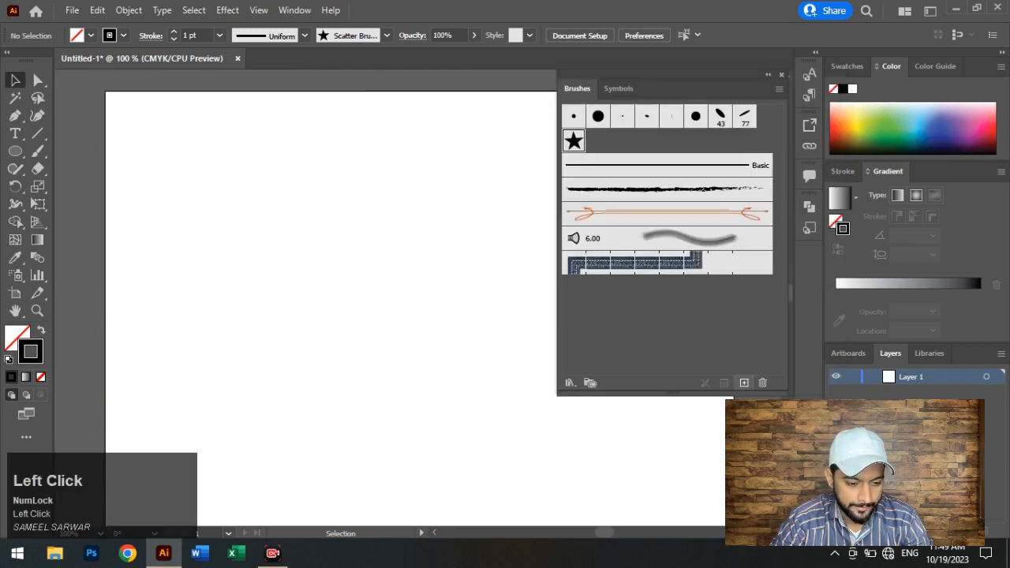
left_click(744, 383)
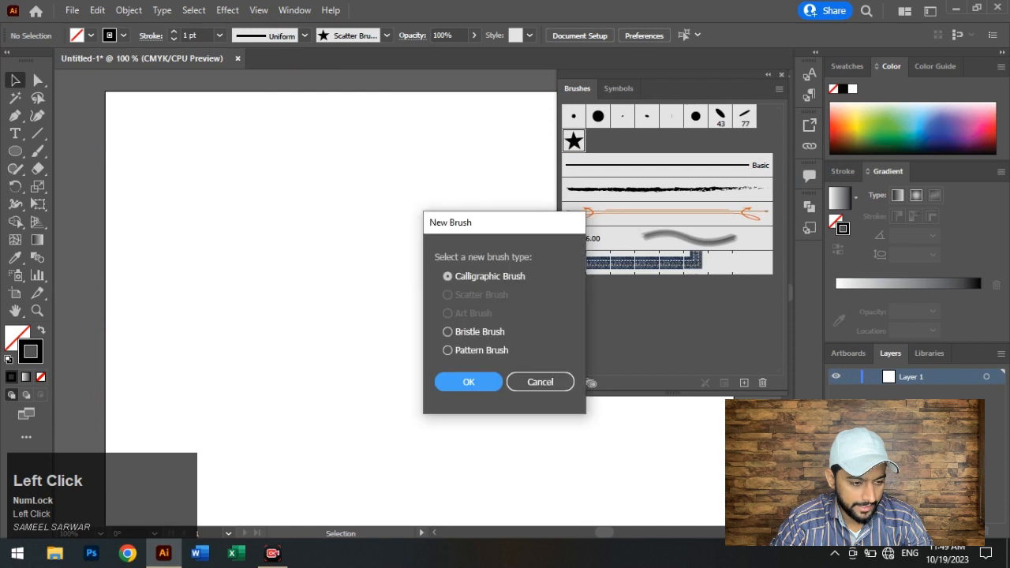
left_click(540, 382)
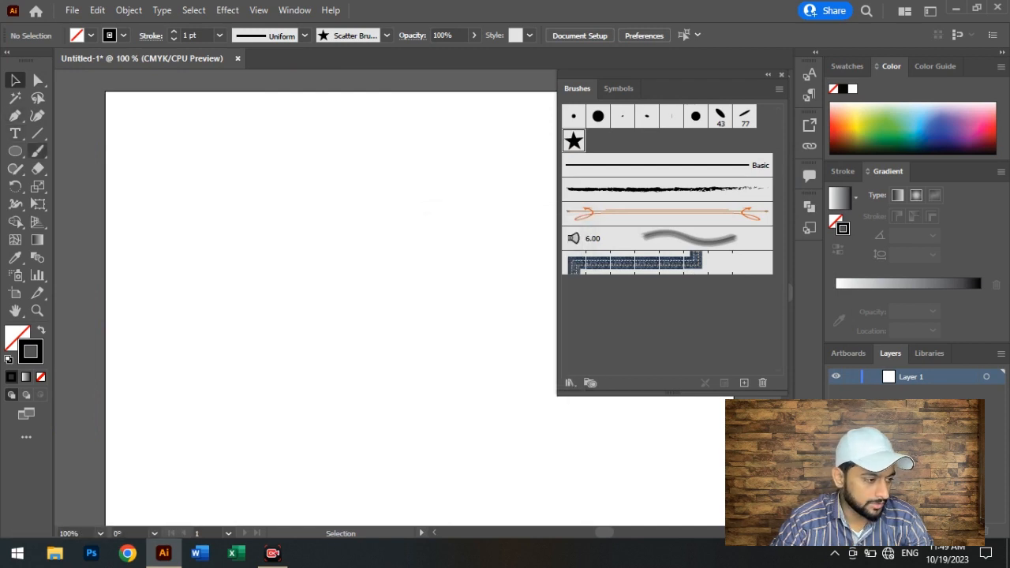
- Draw a five-pointed star outline about 43 px wide in the artboard's upper-left area with the Star tool
left_click(37, 150)
left_click(15, 151)
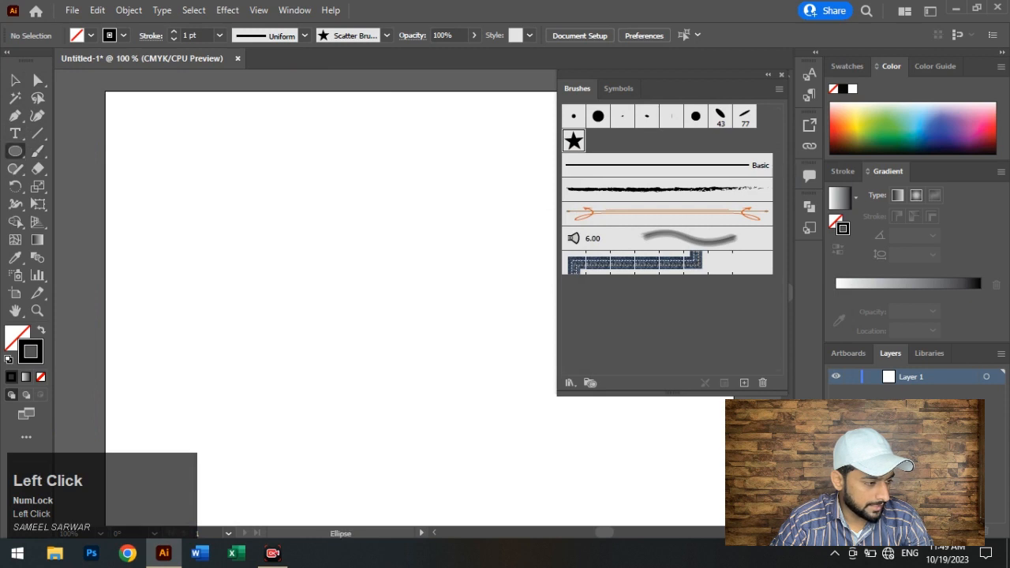
right_click(15, 151)
left_click_drag(214, 177, 237, 198)
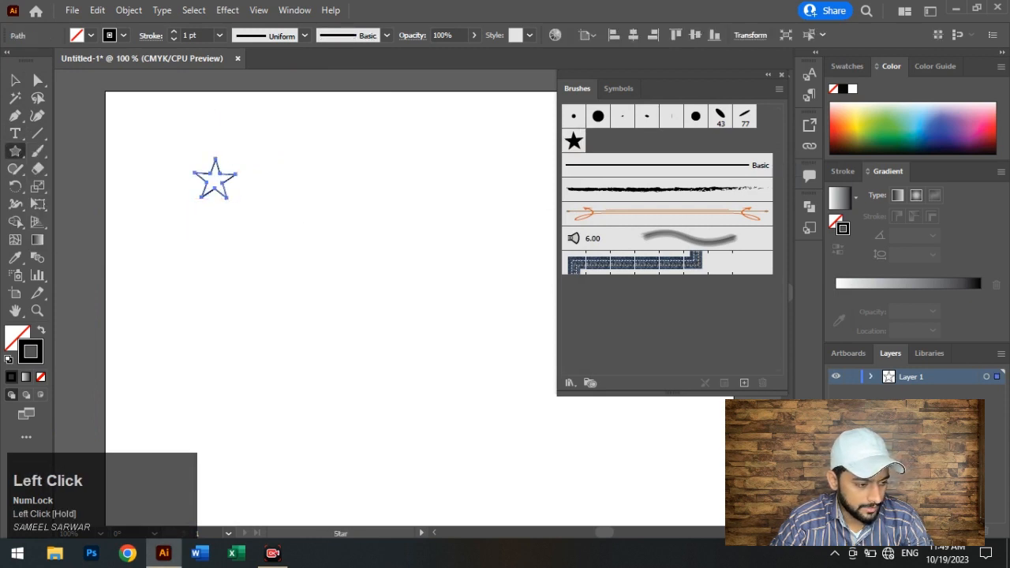
- Create an art brush from the selected star with the default options, and draw and undo a test shape below the star
left_click(744, 382)
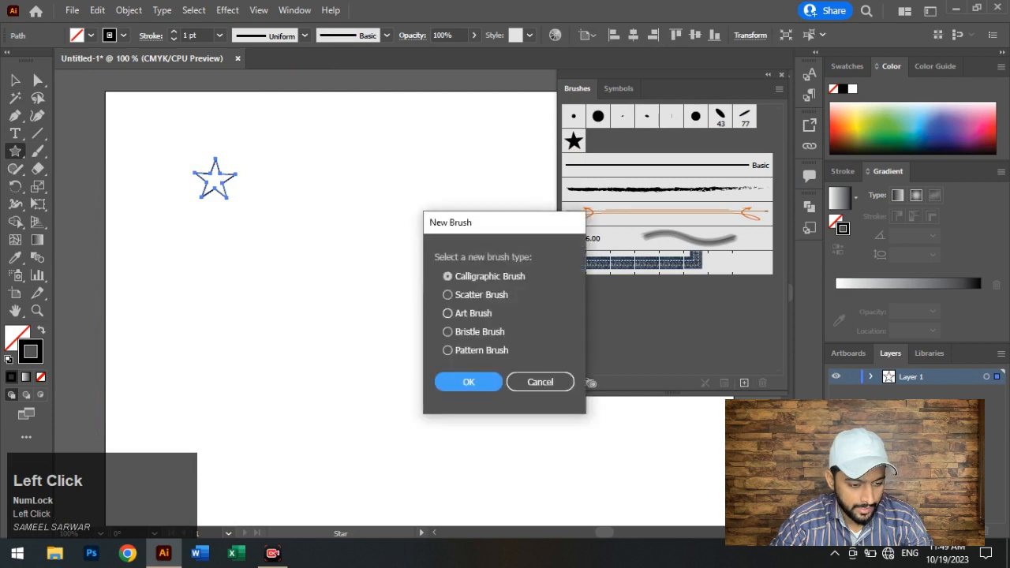
left_click(466, 313)
left_click(468, 382)
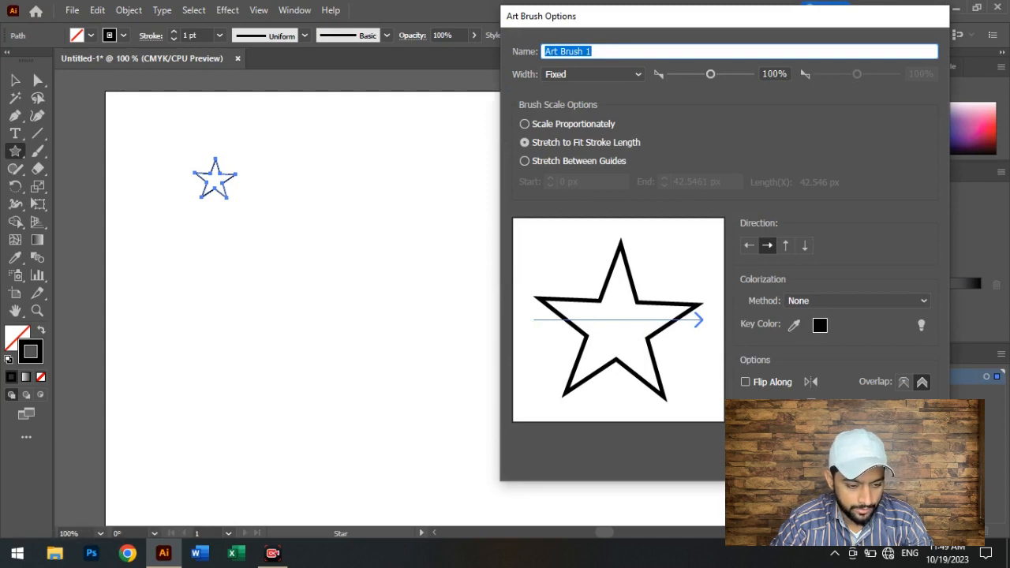
left_click(896, 459)
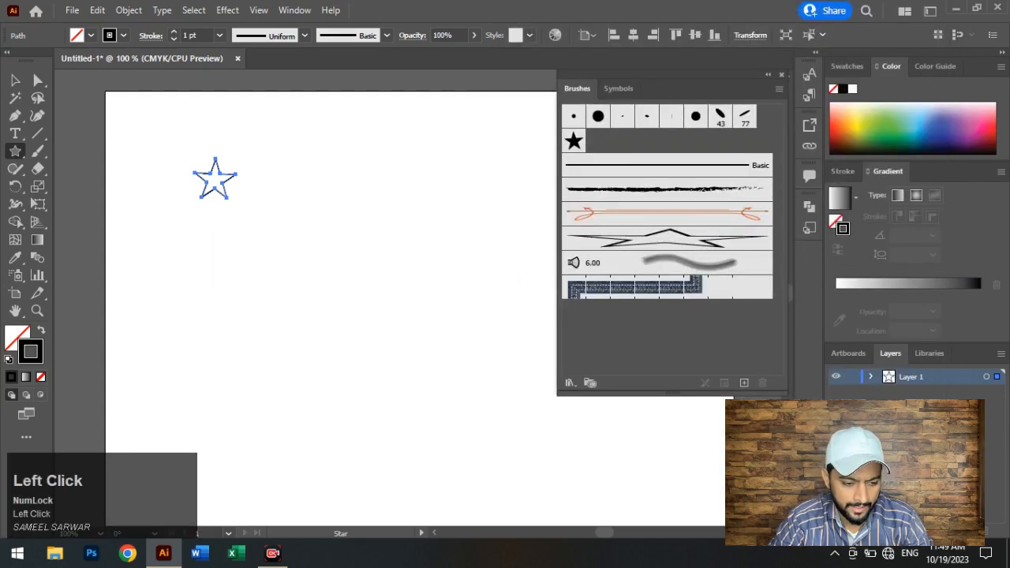
left_click_drag(253, 316, 398, 351)
key("ctrl+z")
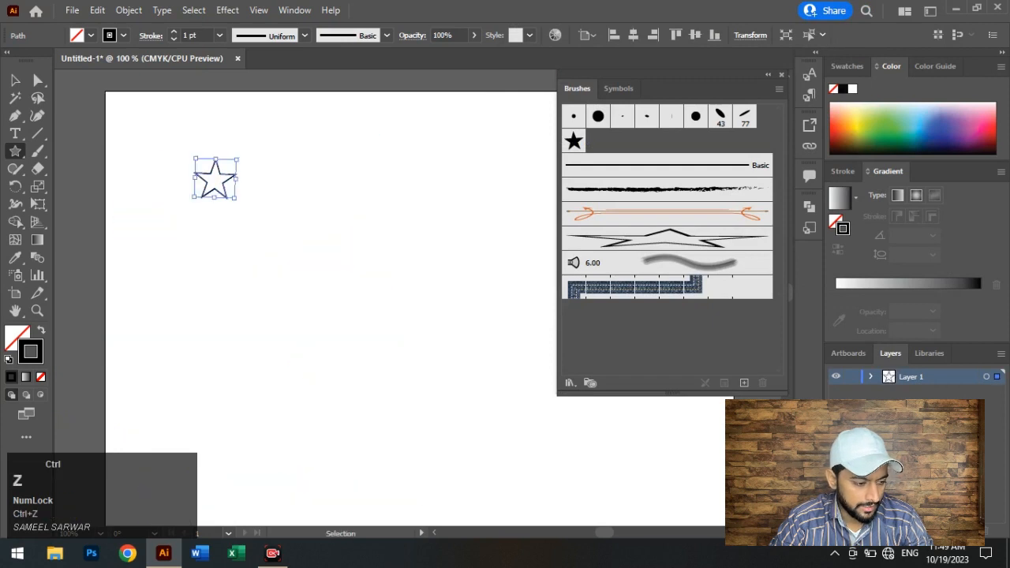
- Add the point text "Learnwithsameel" below the star
left_click(15, 134)
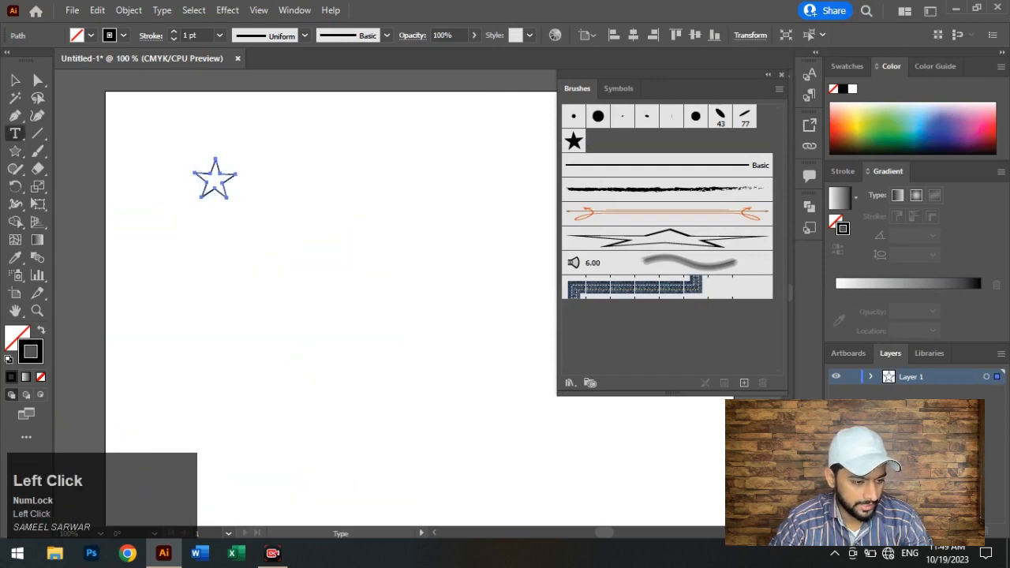
left_click(234, 276)
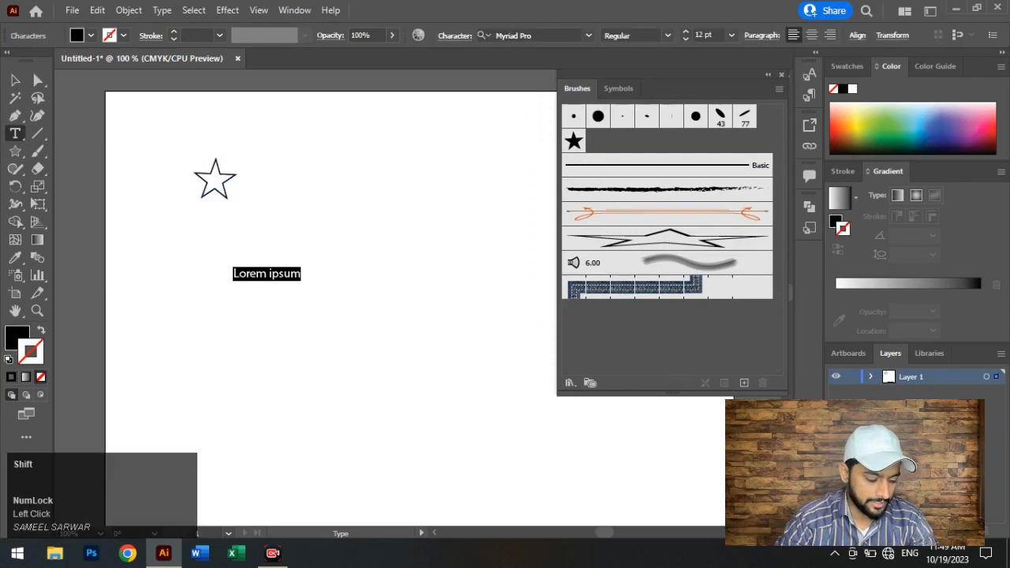
type("Learnwithsa")
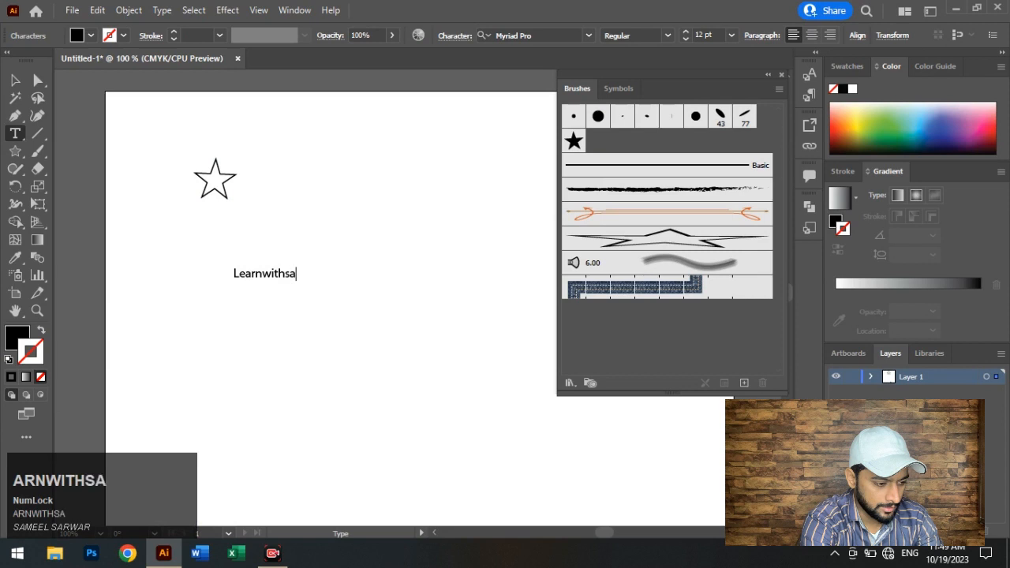
type("meel")
left_click(15, 80)
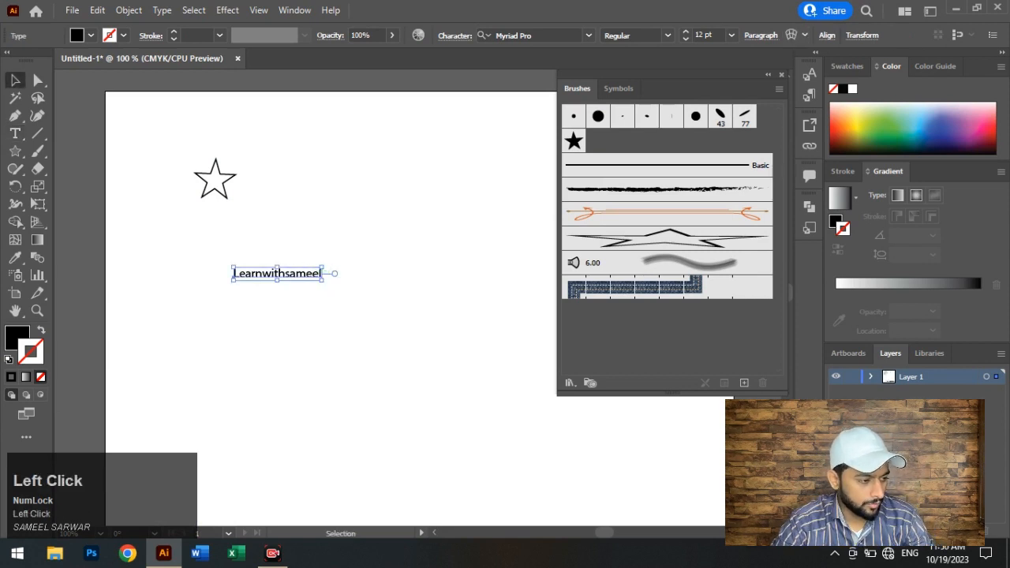
- Undo a freehand resize of the text and enlarge it proportionally to about 33.3 pt
left_click_drag(323, 279, 422, 342)
key("ctrl+z")
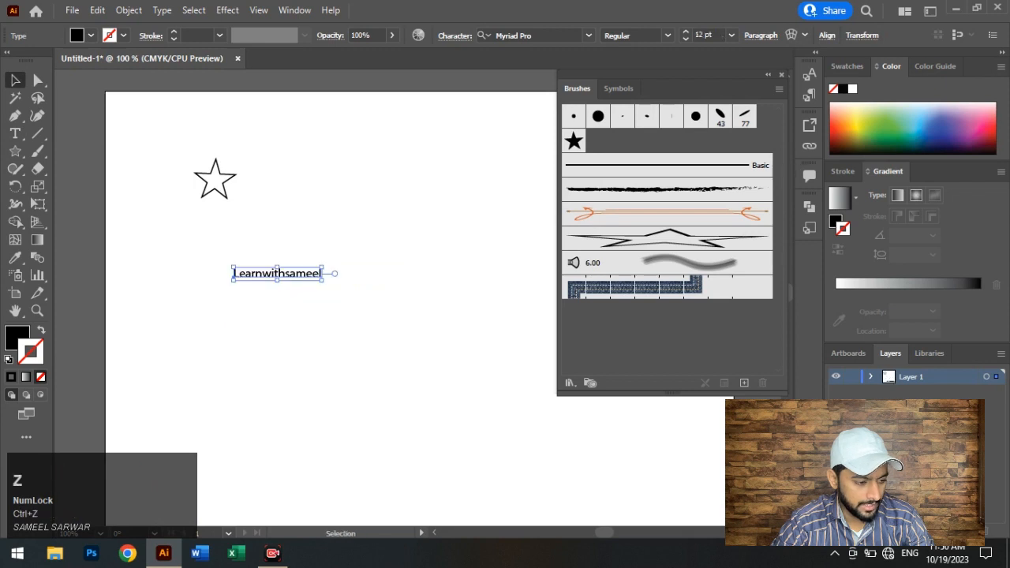
left_click_drag(323, 279, 420, 317, "alt+shift")
- Cancel making a brush from the live text, shift the text slightly up and left, and convert it to outlines
mouse_move(329, 271)
left_mouse_down()
mouse_move(451, 266)
mouse_move(584, 303)
left_mouse_up()
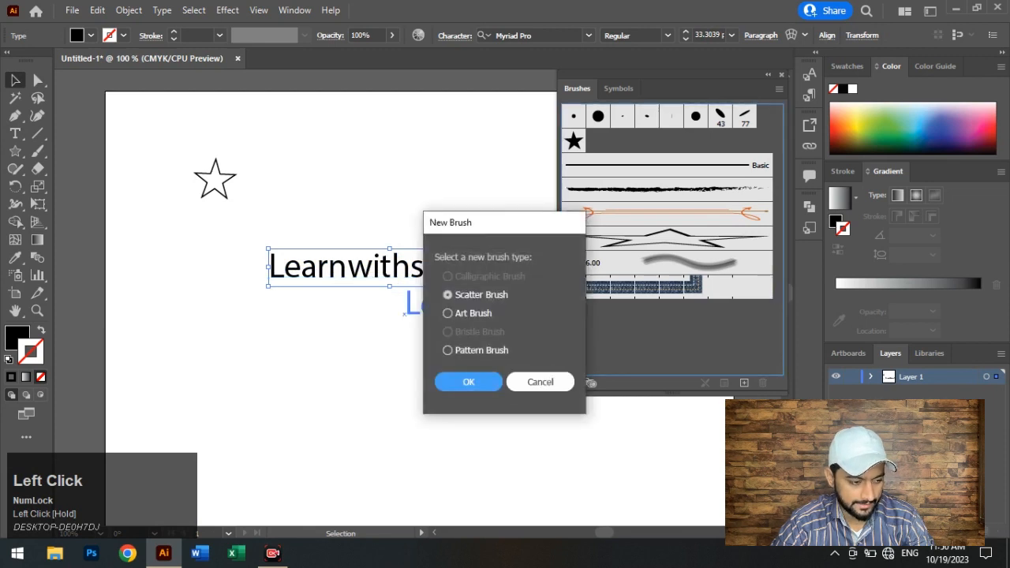
left_click(541, 382)
mouse_move(450, 260)
left_mouse_down()
mouse_move(409, 242)
mouse_move(411, 251)
left_mouse_up()
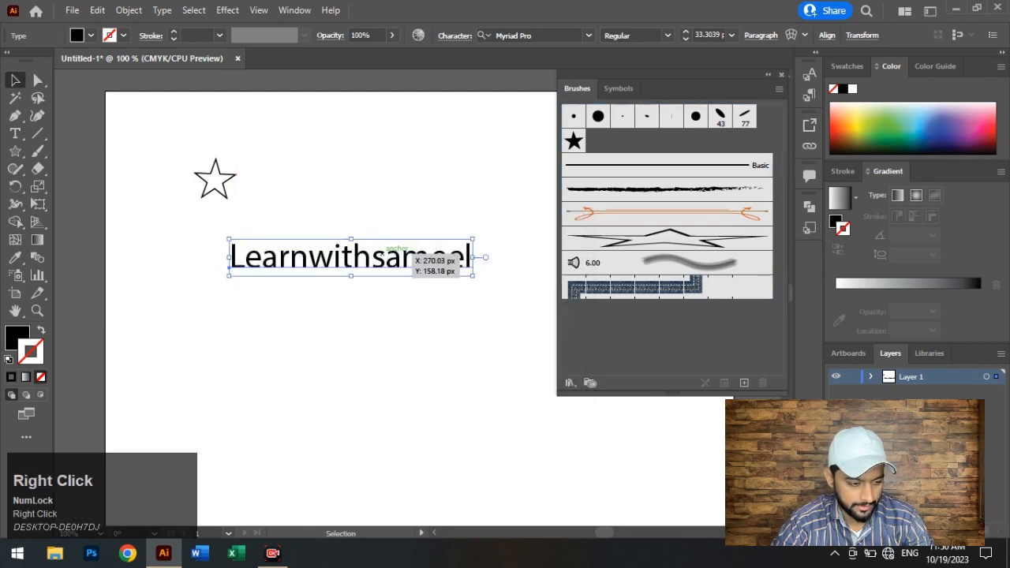
right_click(383, 254)
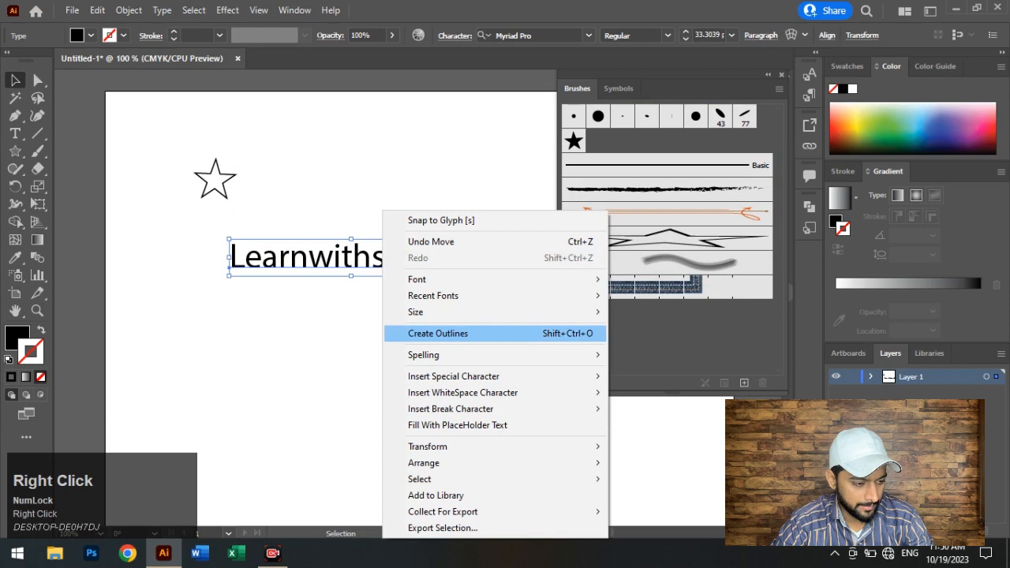
left_click(437, 333)
left_click(437, 333)
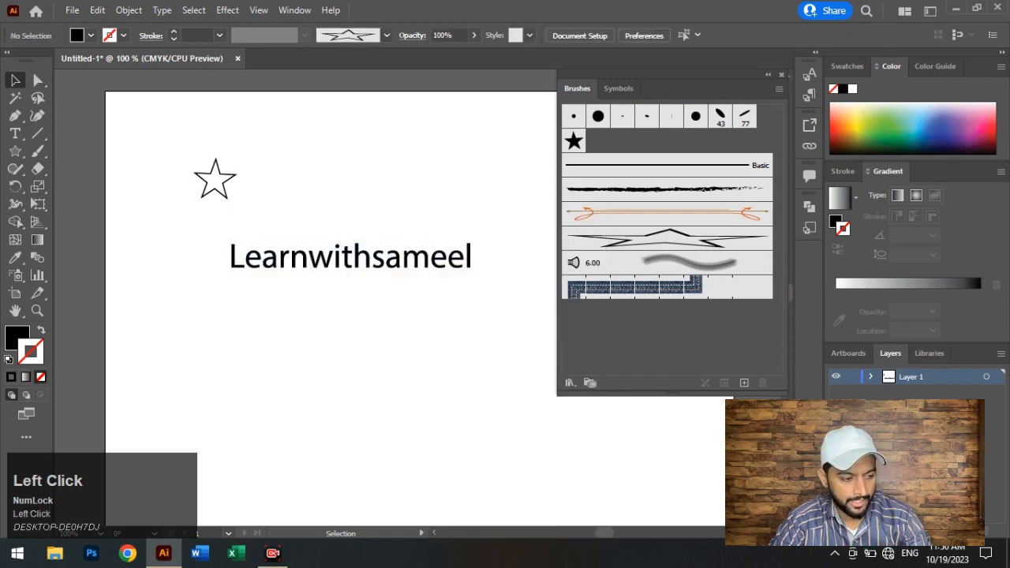
- Create an art brush from the outlined text with the default options
left_click_drag(391, 256, 569, 312)
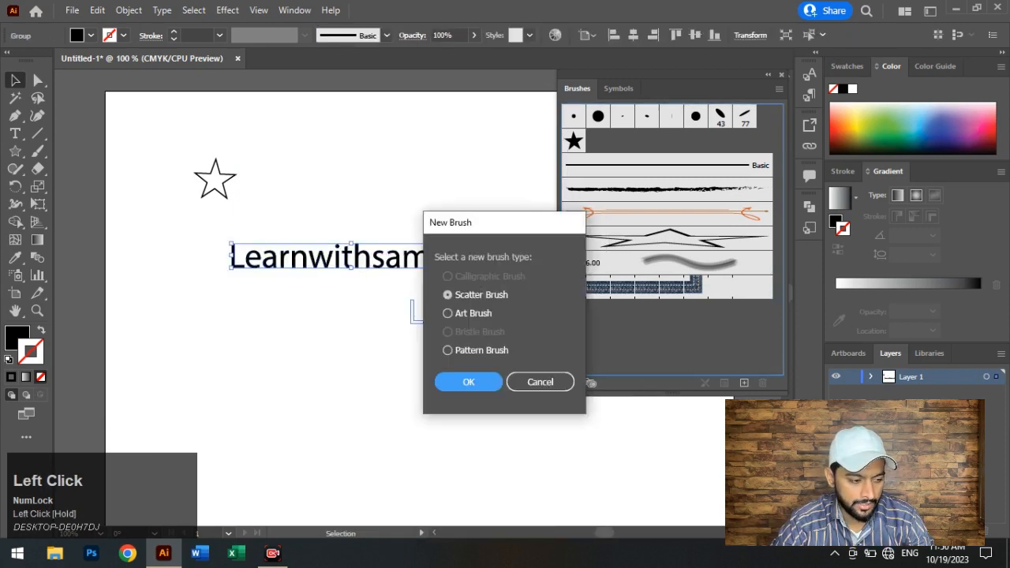
left_click(448, 313)
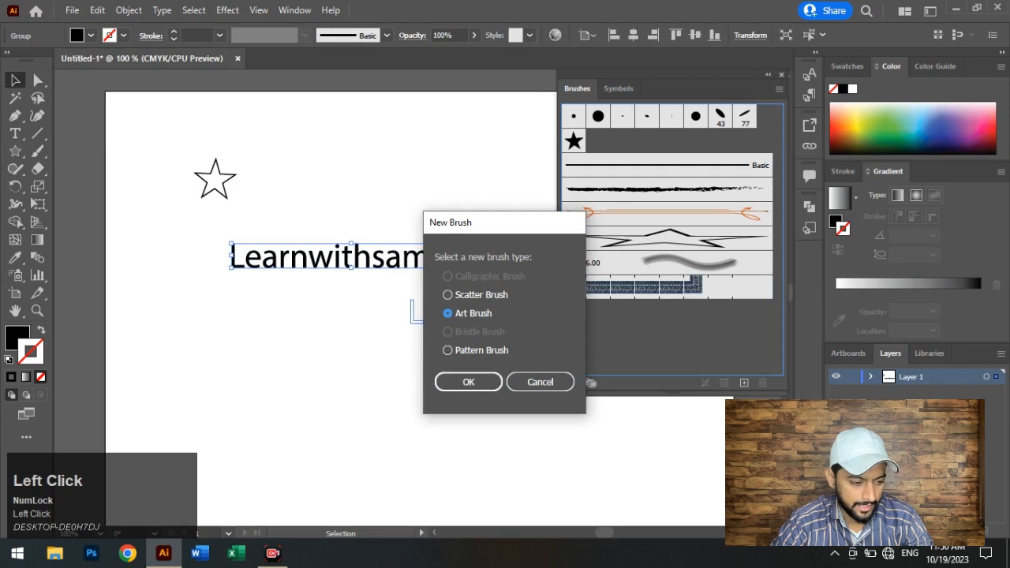
left_click(468, 382)
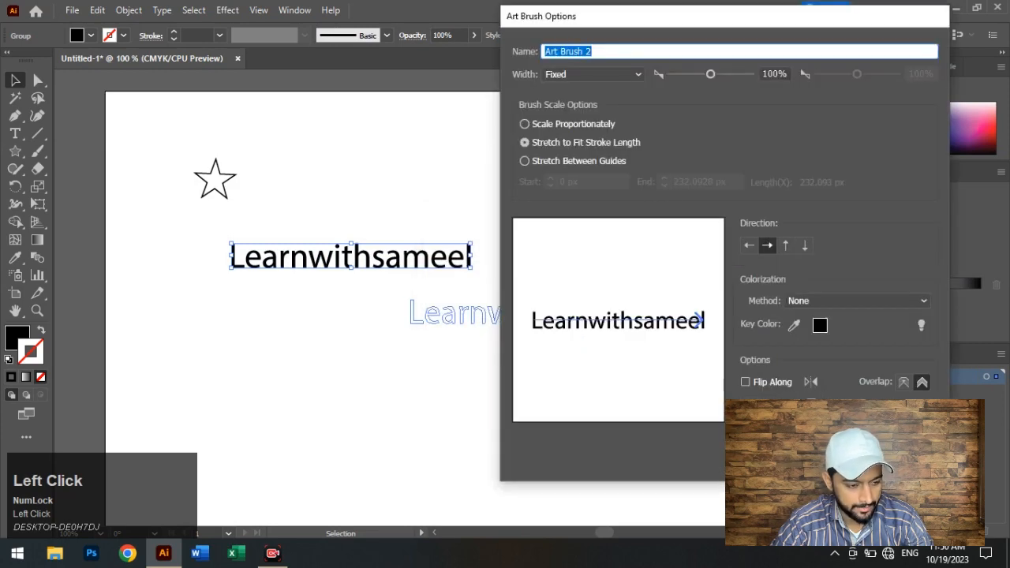
left_click(828, 457)
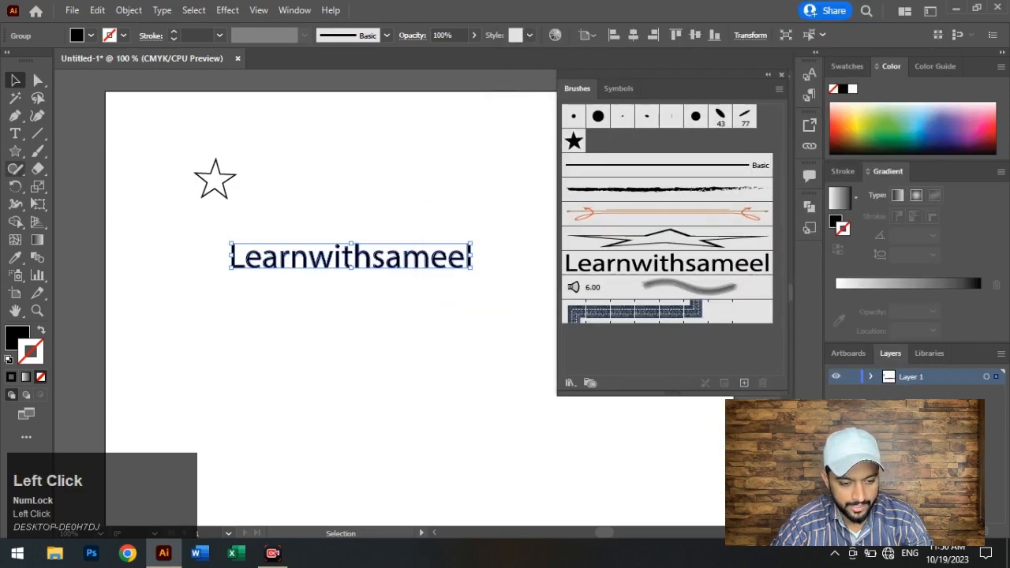
- Paint three curved test strokes below the outlined text with the Paintbrush and the text art brush
left_click(37, 151)
left_click_drag(164, 420, 385, 314)
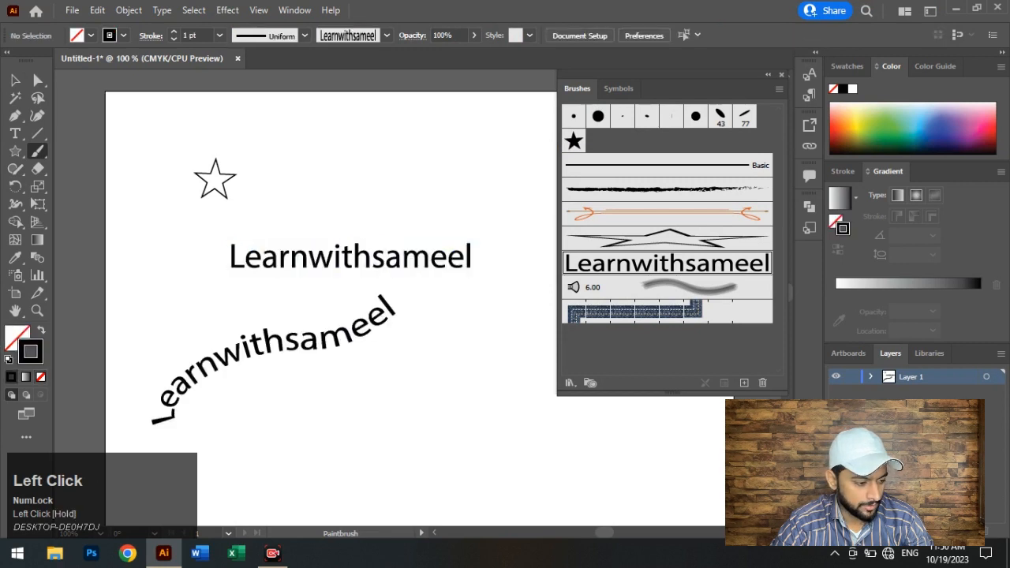
left_click_drag(320, 472, 540, 276)
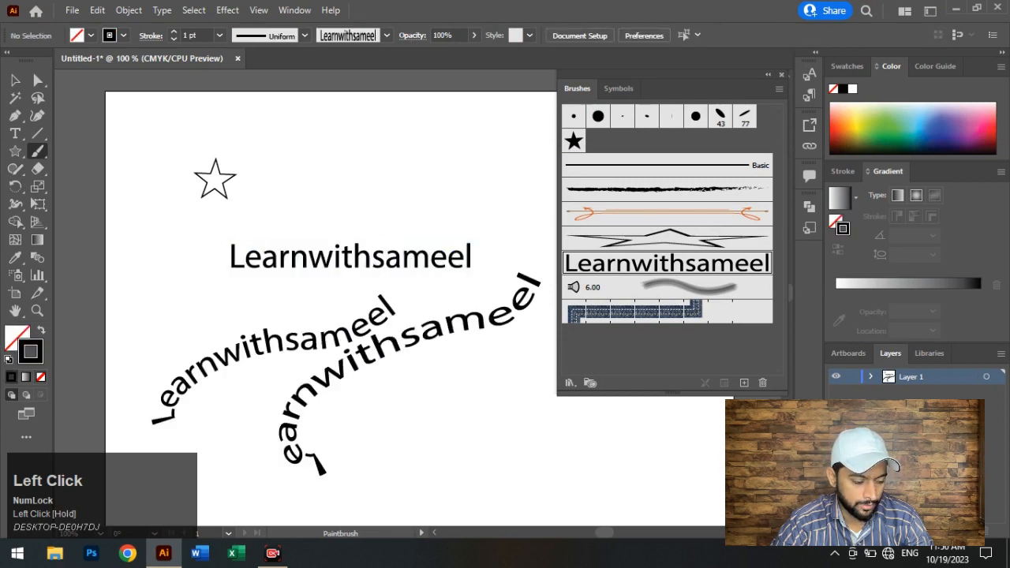
left_click_drag(430, 489, 534, 314)
- Undo the test strokes and the text brush back to the live text, and redo up to the creation of the text brush
key("ctrl+z")
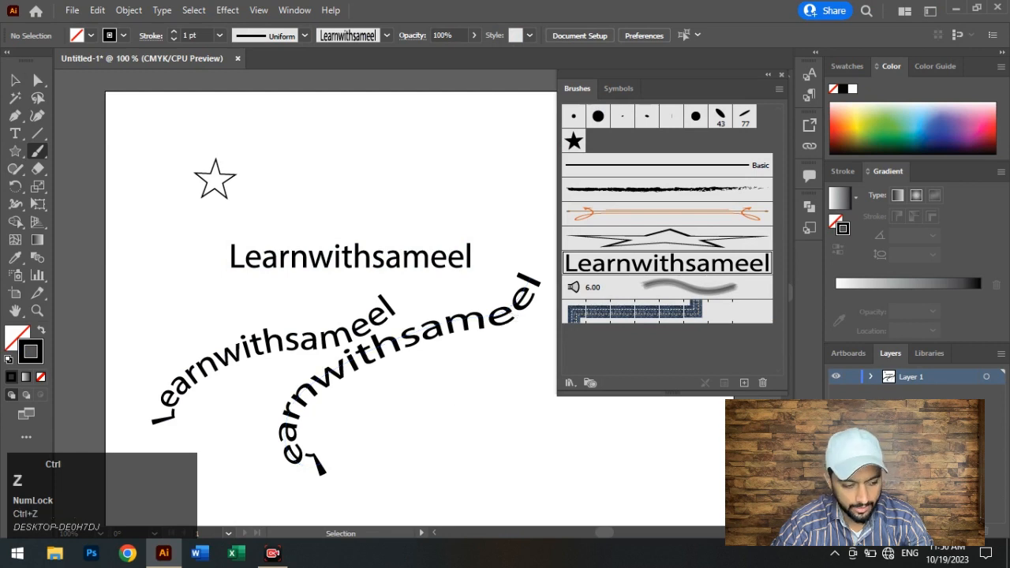
key("ctrl+z")
key("ctrl+z")
key("ctrl+z")
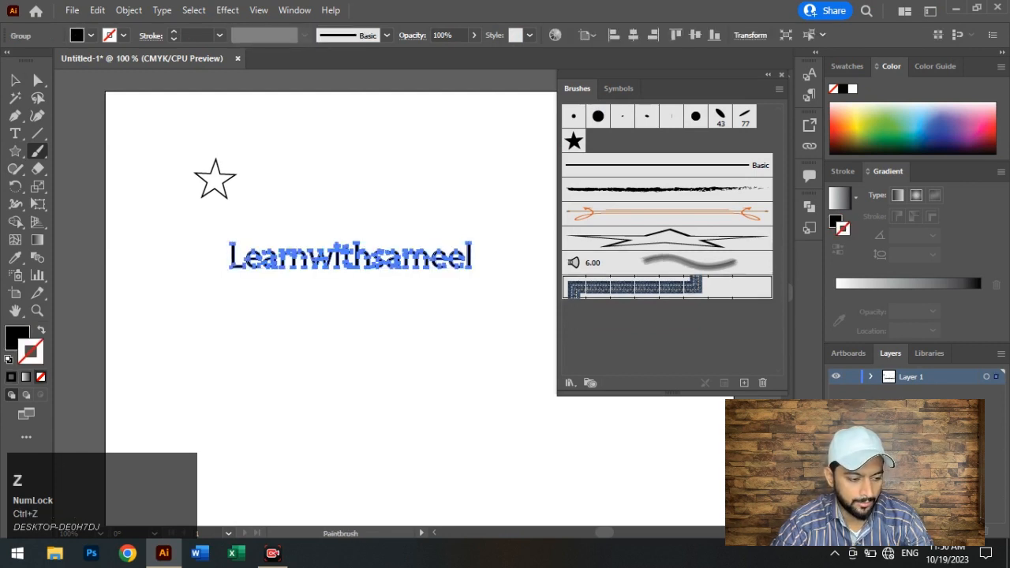
key("ctrl+z")
key("ctrl+z")
key("ctrl+z")
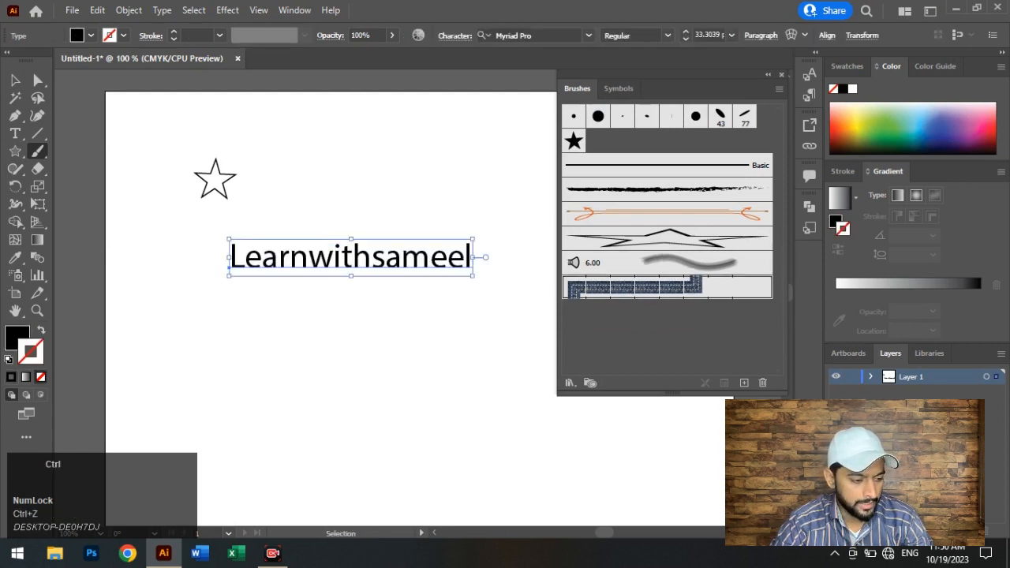
key("ctrl+shift+z")
key("ctrl+z")
key("ctrl+shift+z")
key("ctrl+shift+z")
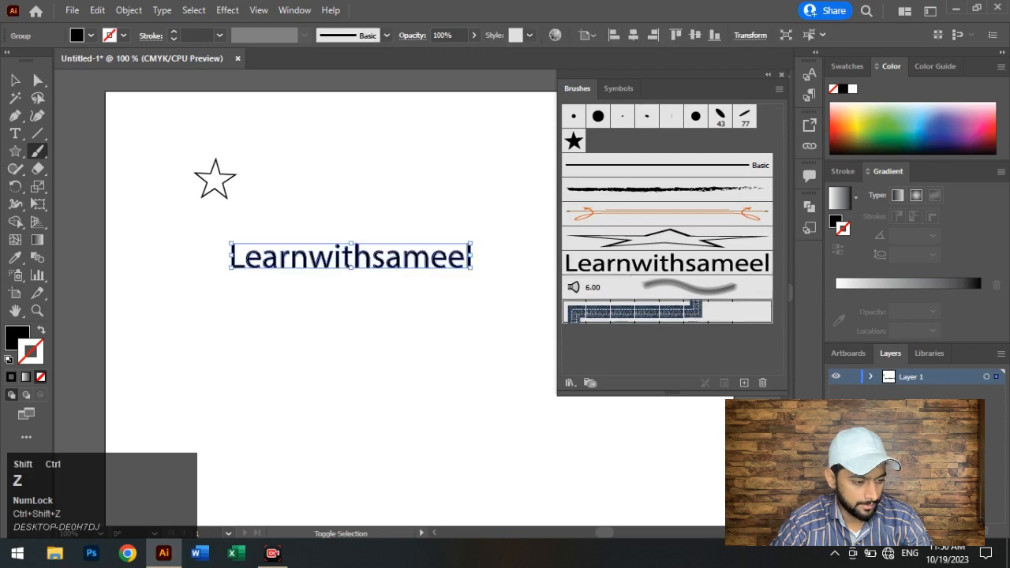
- Apply the text art brush to the outlined text and undo it, and paint and undo one S-shaped stroke
left_click(705, 269)
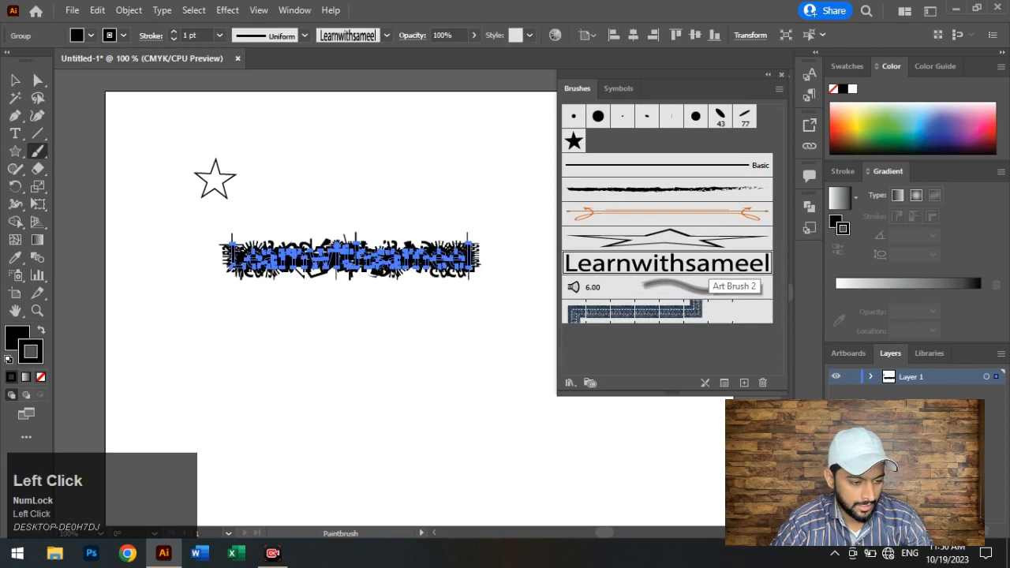
key("ctrl+z")
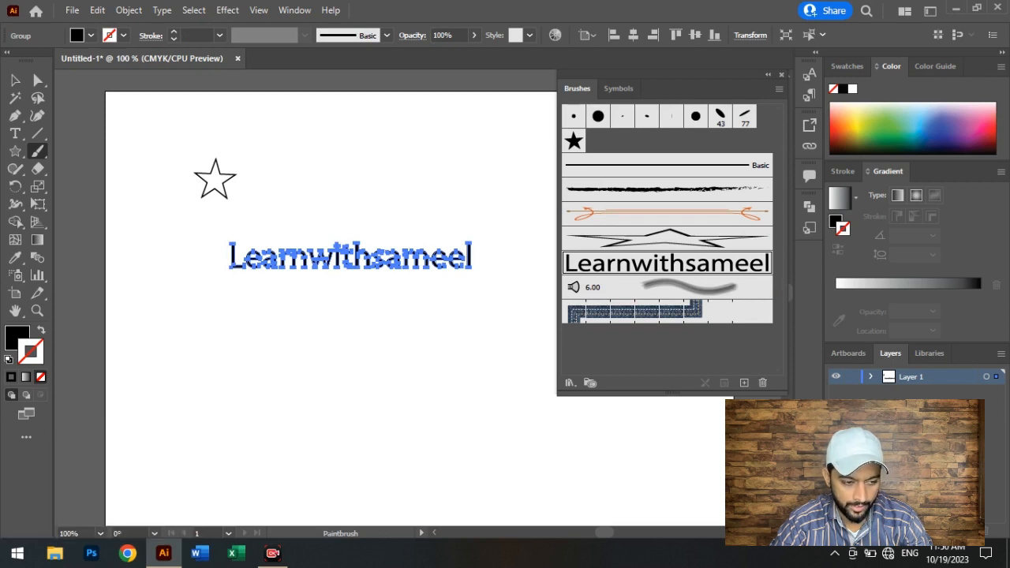
mouse_move(146, 451)
left_mouse_down()
mouse_move(315, 327)
mouse_move(430, 296)
left_mouse_up()
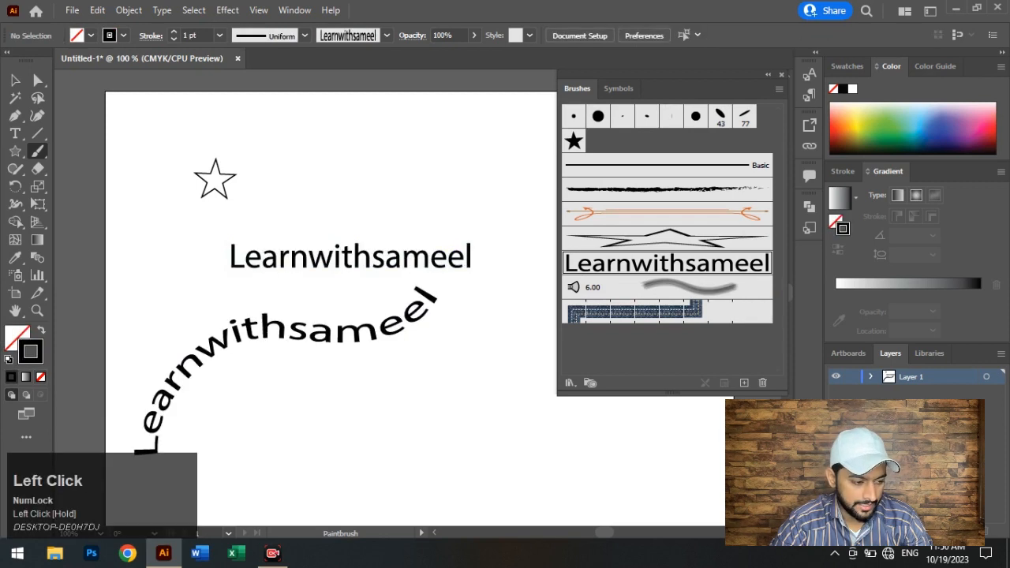
key("ctrl+z")
- Paint more test strokes with the text art brush, including a large arc and a smaller upward curve, and undo them all
mouse_move(509, 162)
left_mouse_down()
mouse_move(530, 331)
mouse_move(339, 409)
left_mouse_up()
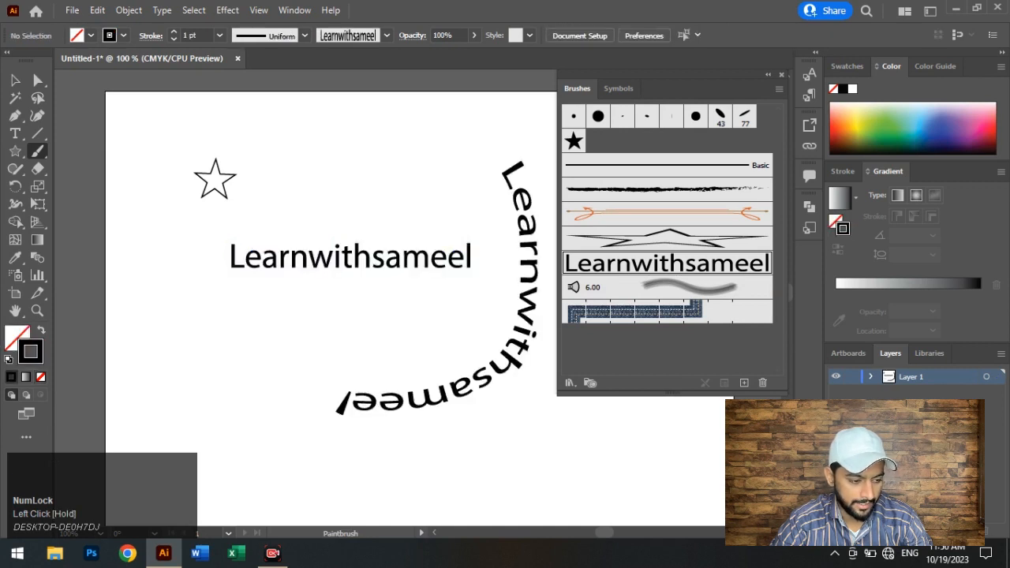
mouse_move(203, 351)
left_mouse_down()
mouse_move(367, 335)
mouse_move(409, 286)
left_mouse_up()
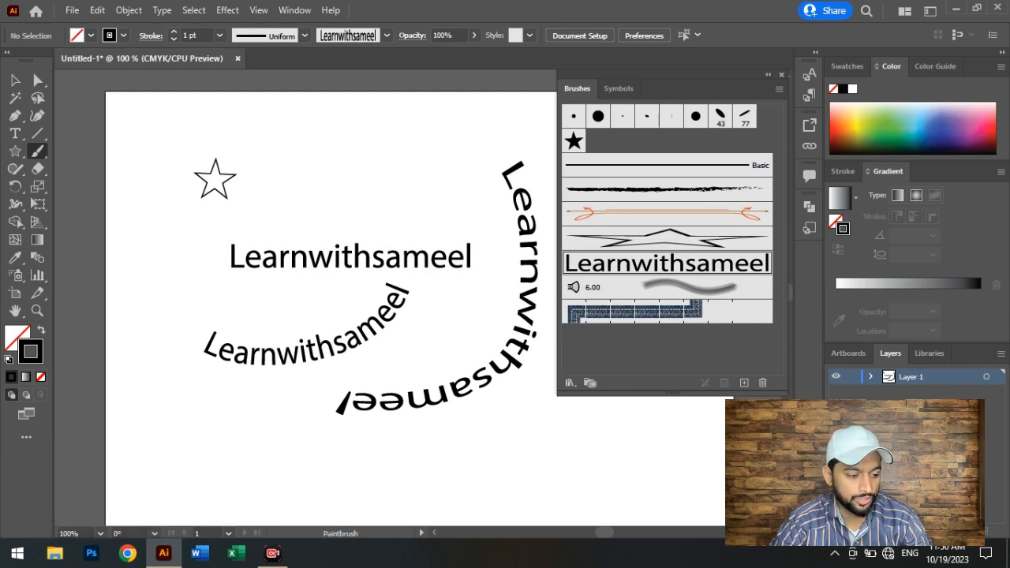
left_click_drag(262, 451, 718, 418)
key("ctrl+z")
key("ctrl+z")
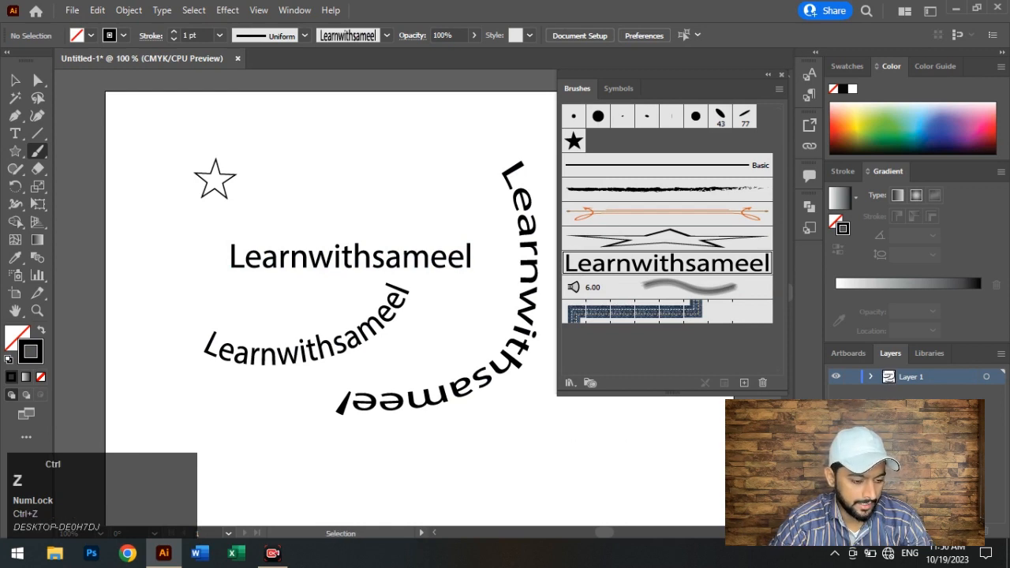
key("ctrl+z")
key("ctrl+z")
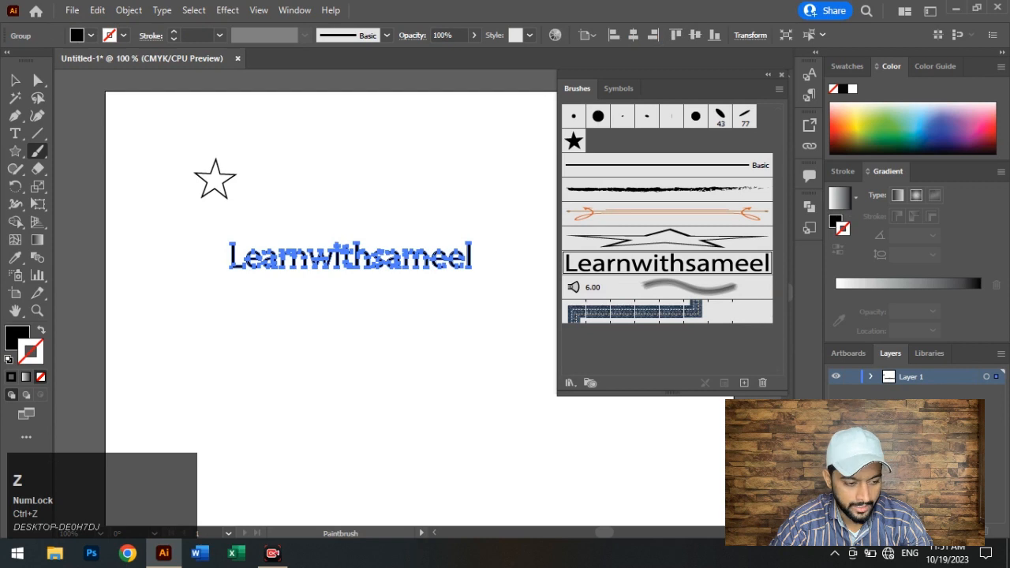
- Delete the outlined text and the star from the artboard
key("v")
left_click_drag(295, 253, 277, 258)
key("Delete")
left_click(224, 183)
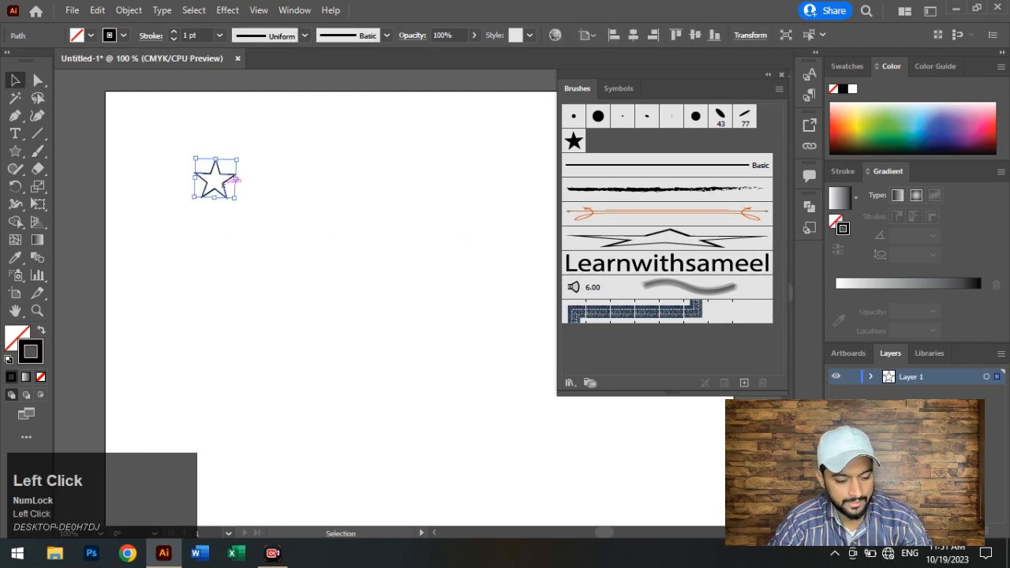
key("Delete")
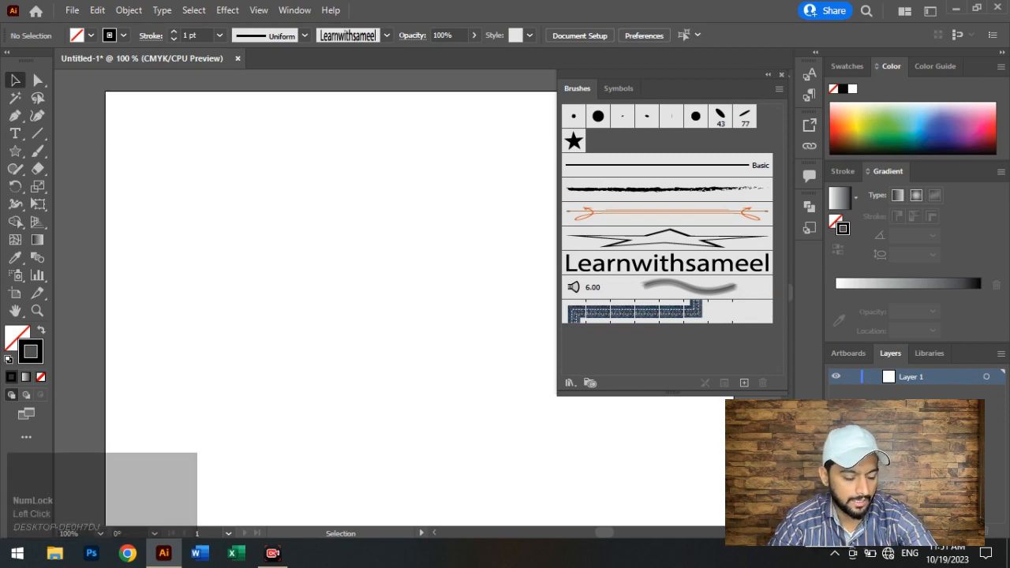